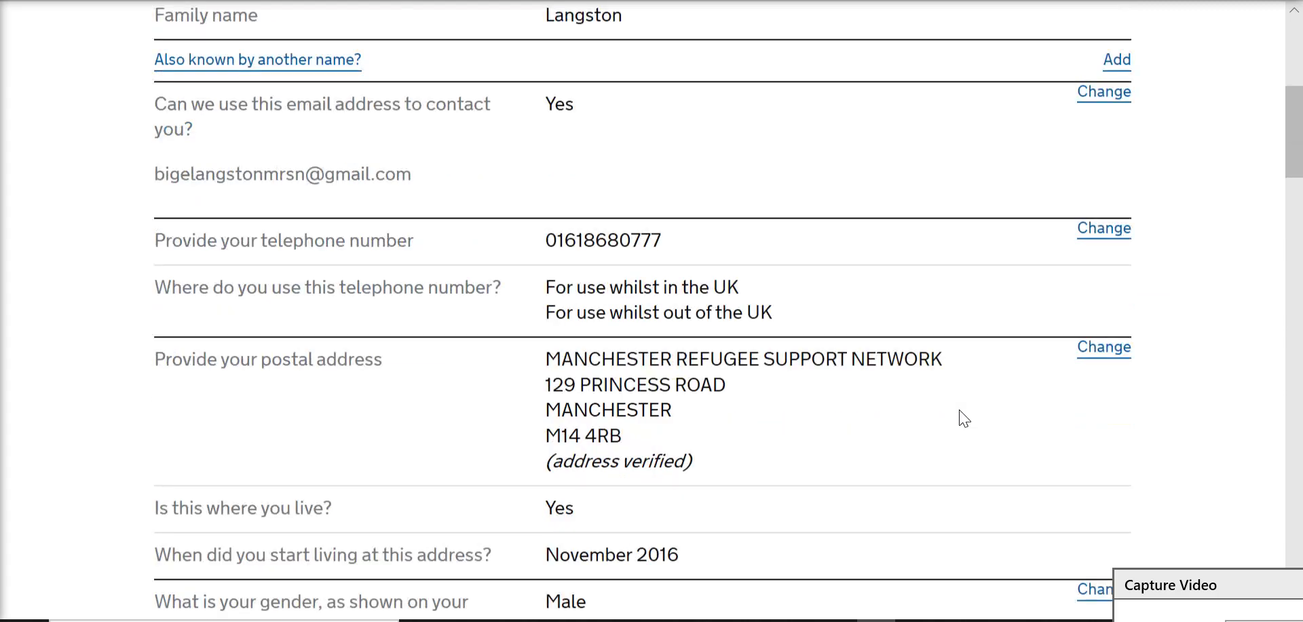
Step: Save the reviewed answers and move on to the documents section
{"action": "scroll", "coordinate": [965, 419], "scroll_direction": "down", "scroll_amount": 8}
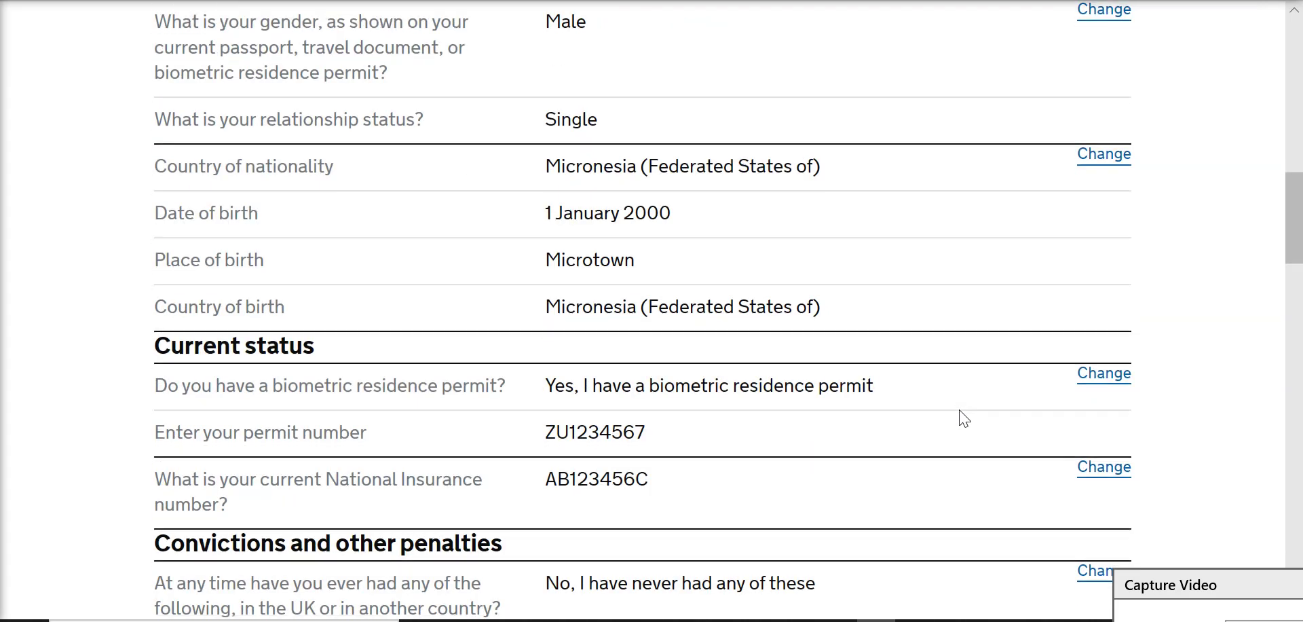
{"action": "scroll", "coordinate": [964, 419], "scroll_direction": "down", "scroll_amount": 5}
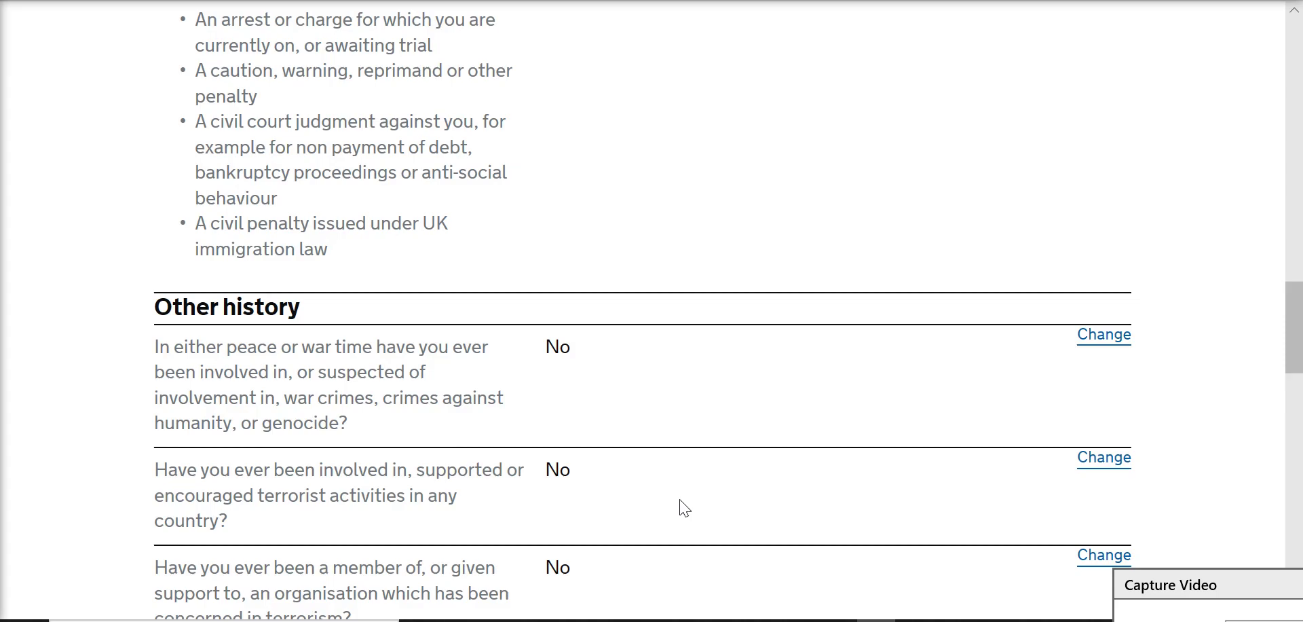
{"action": "scroll", "coordinate": [678, 506], "scroll_direction": "down", "scroll_amount": 8}
{"action": "scroll", "coordinate": [678, 507], "scroll_direction": "down", "scroll_amount": 12}
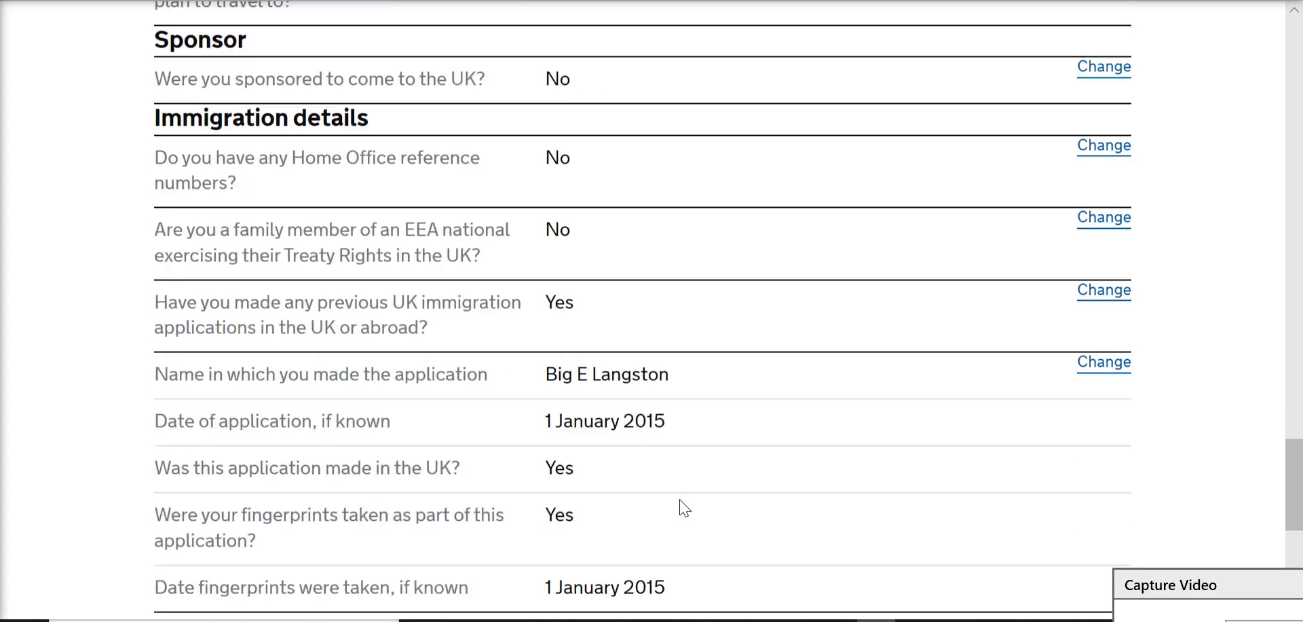
{"action": "left_click", "coordinate": [225, 350]}
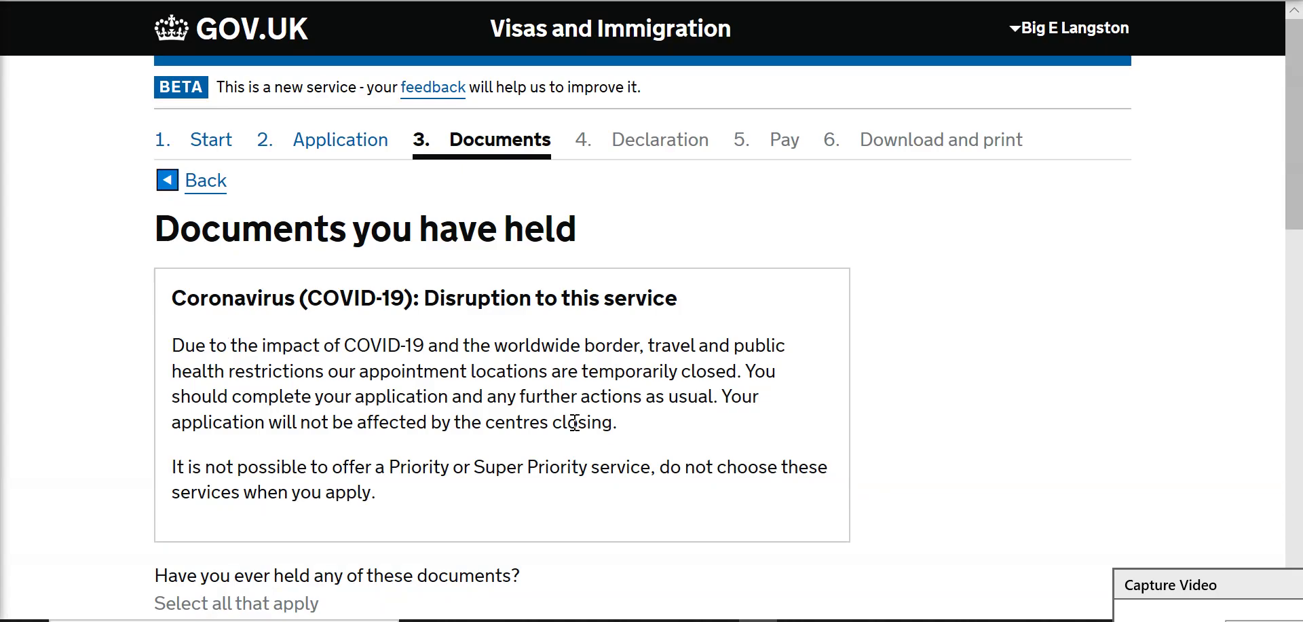
Step: Answer 'I have never held any of these documents' on Documents you have held and save
{"action": "scroll", "coordinate": [575, 422], "scroll_direction": "down", "scroll_amount": 1}
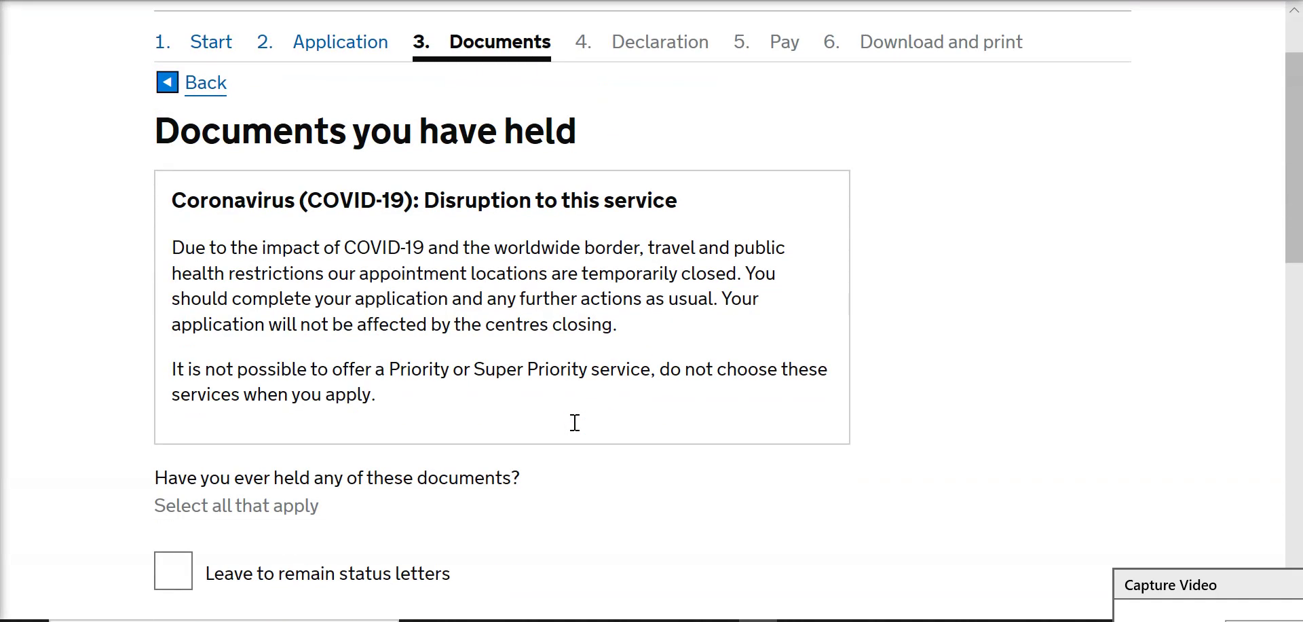
{"action": "scroll", "coordinate": [575, 422], "scroll_direction": "down", "scroll_amount": 1}
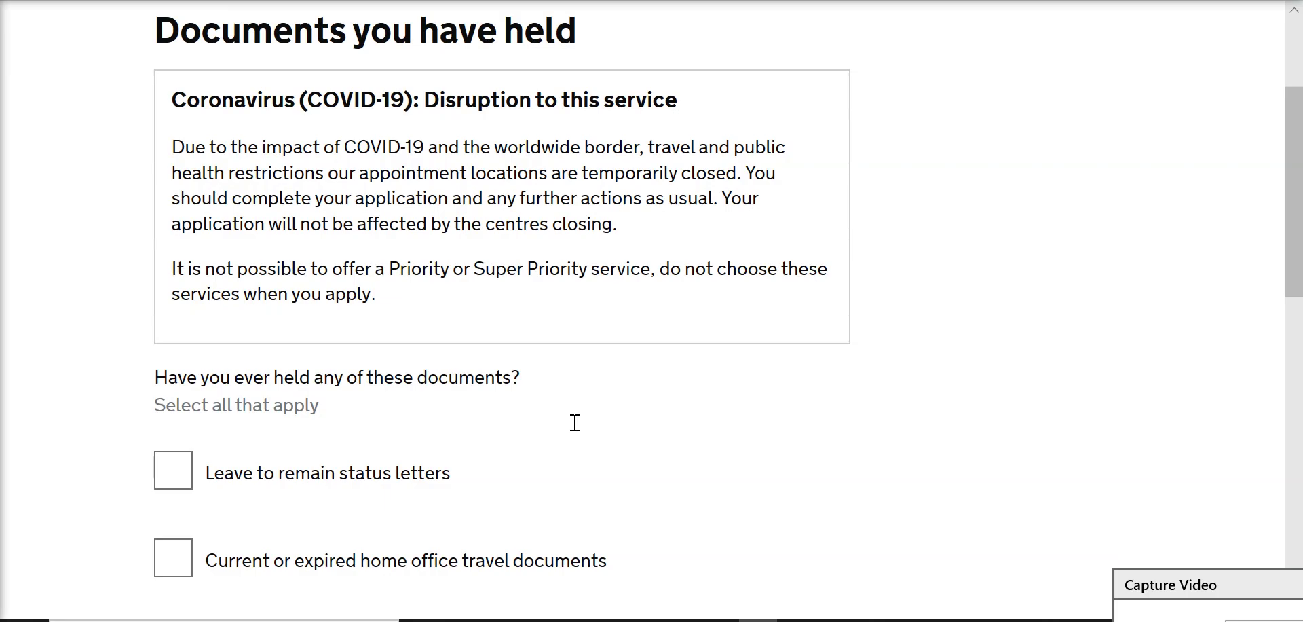
{"action": "scroll", "coordinate": [575, 422], "scroll_direction": "down", "scroll_amount": 1}
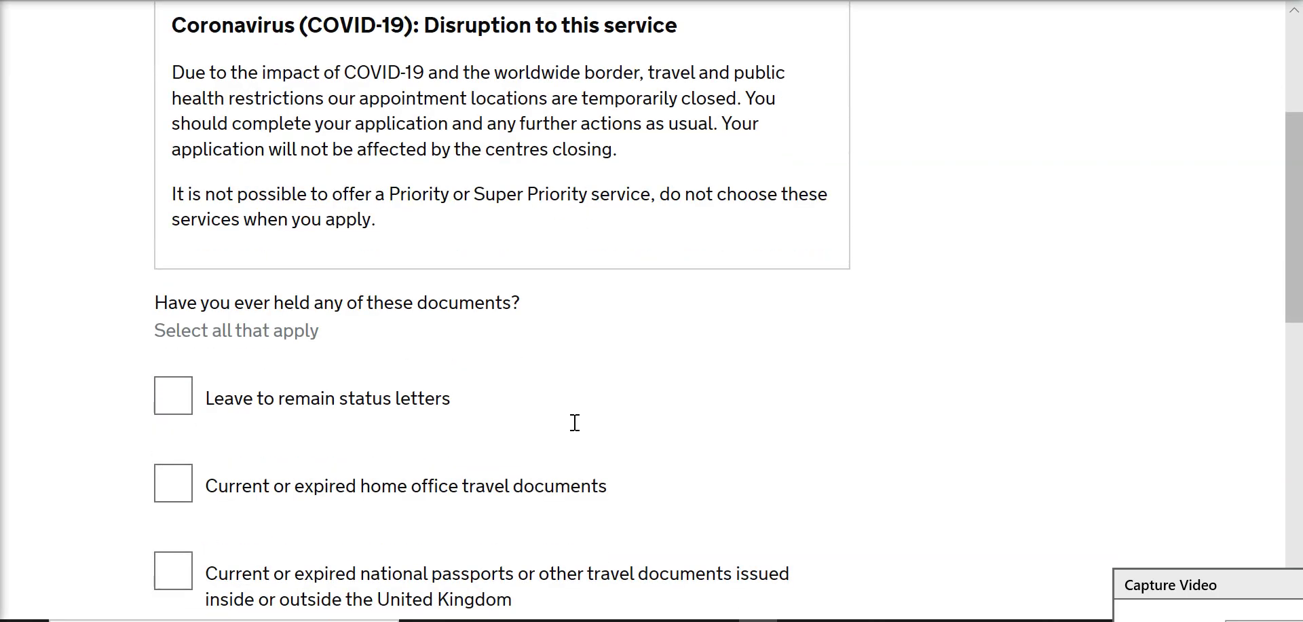
{"action": "scroll", "coordinate": [575, 422], "scroll_direction": "down", "scroll_amount": 1}
{"action": "scroll", "coordinate": [575, 422], "scroll_direction": "down", "scroll_amount": 2}
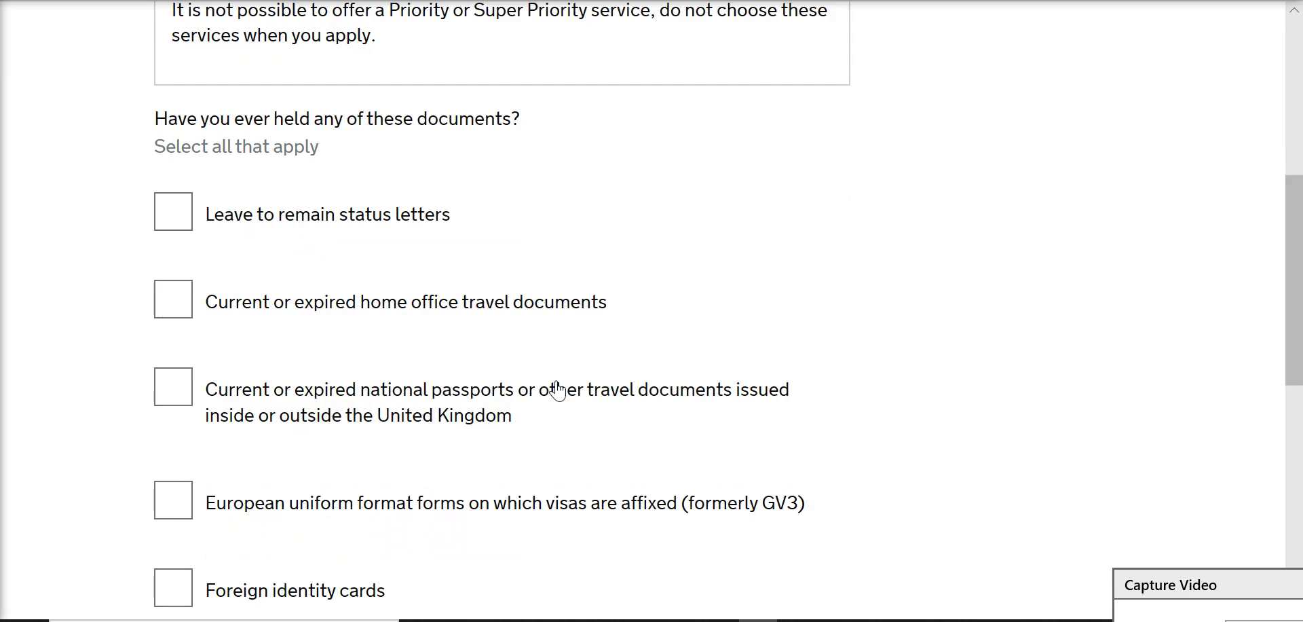
{"action": "scroll", "coordinate": [555, 388], "scroll_direction": "down", "scroll_amount": 2}
{"action": "scroll", "coordinate": [558, 387], "scroll_direction": "up", "scroll_amount": 2}
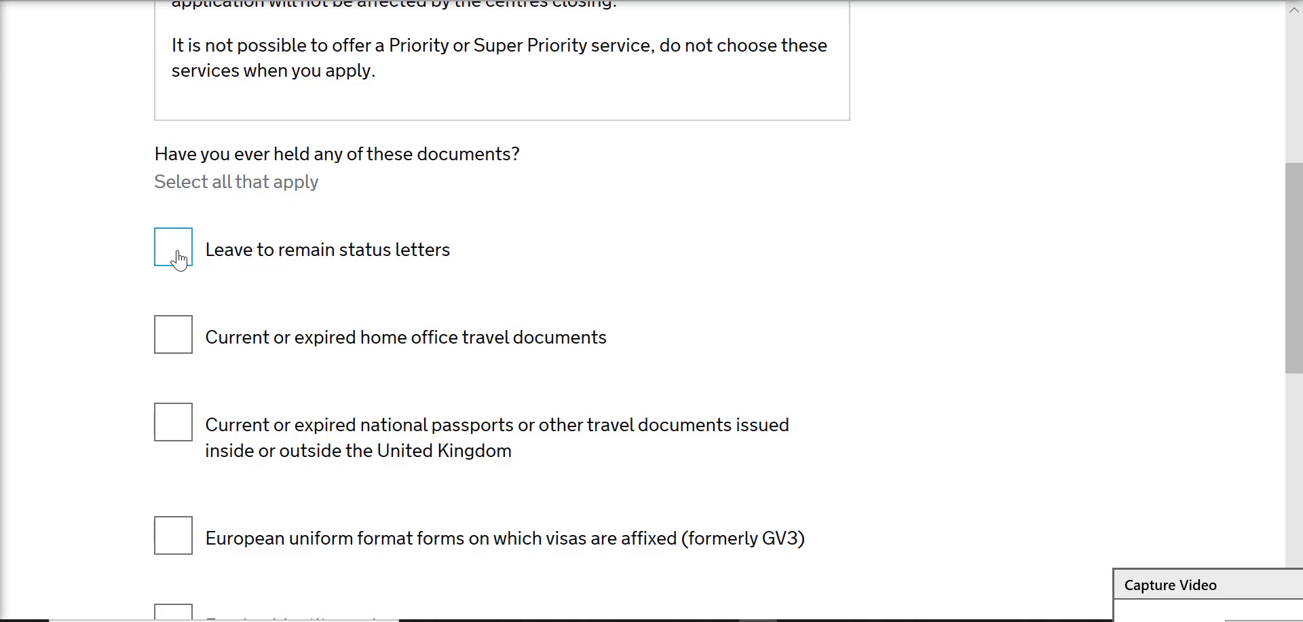
{"action": "left_click", "coordinate": [175, 348]}
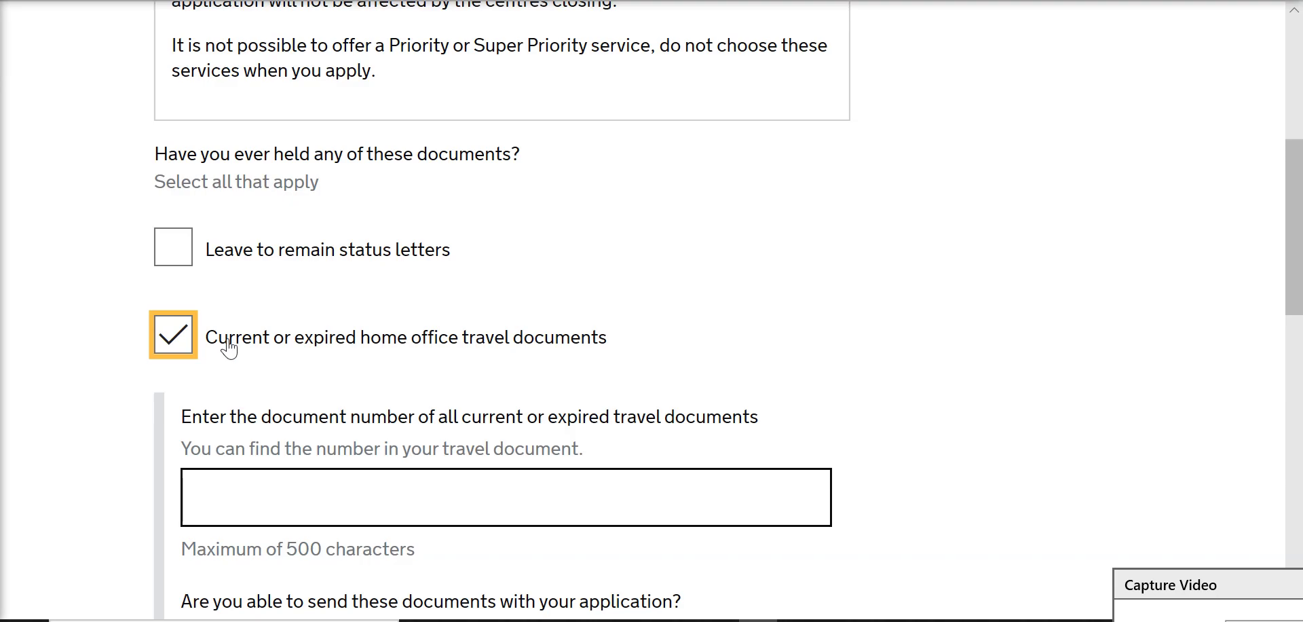
{"action": "left_click", "coordinate": [178, 341]}
{"action": "scroll", "coordinate": [337, 408], "scroll_direction": "down", "scroll_amount": 5}
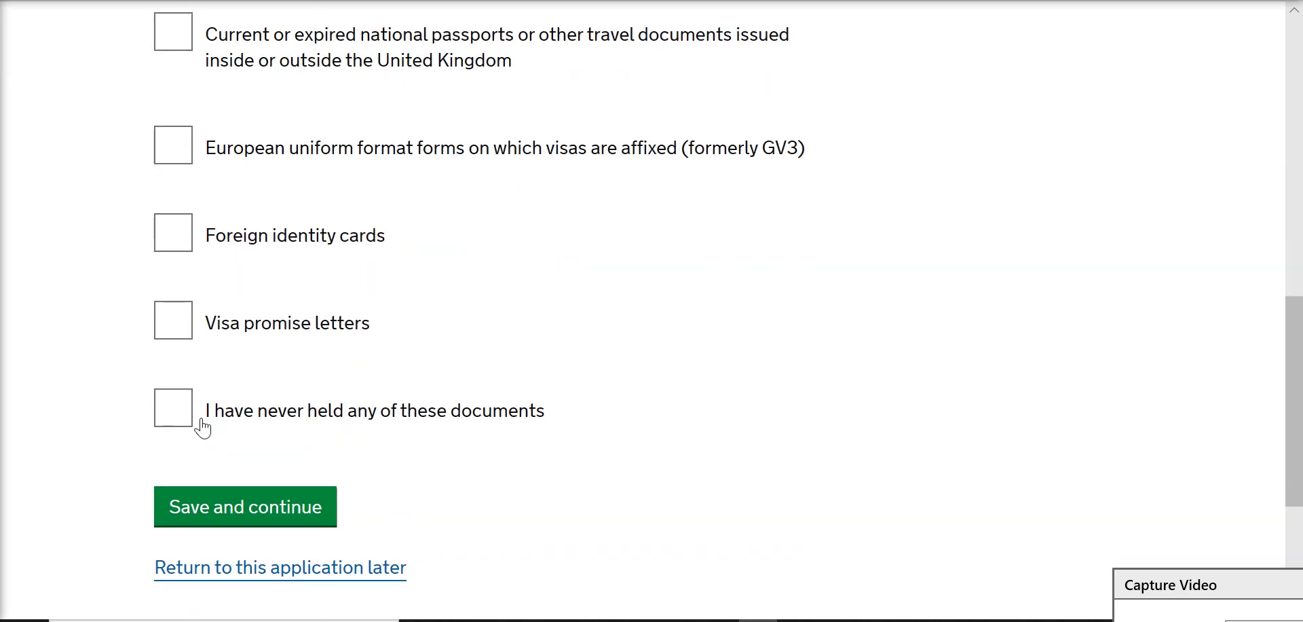
{"action": "left_click", "coordinate": [163, 417]}
{"action": "left_click", "coordinate": [260, 519]}
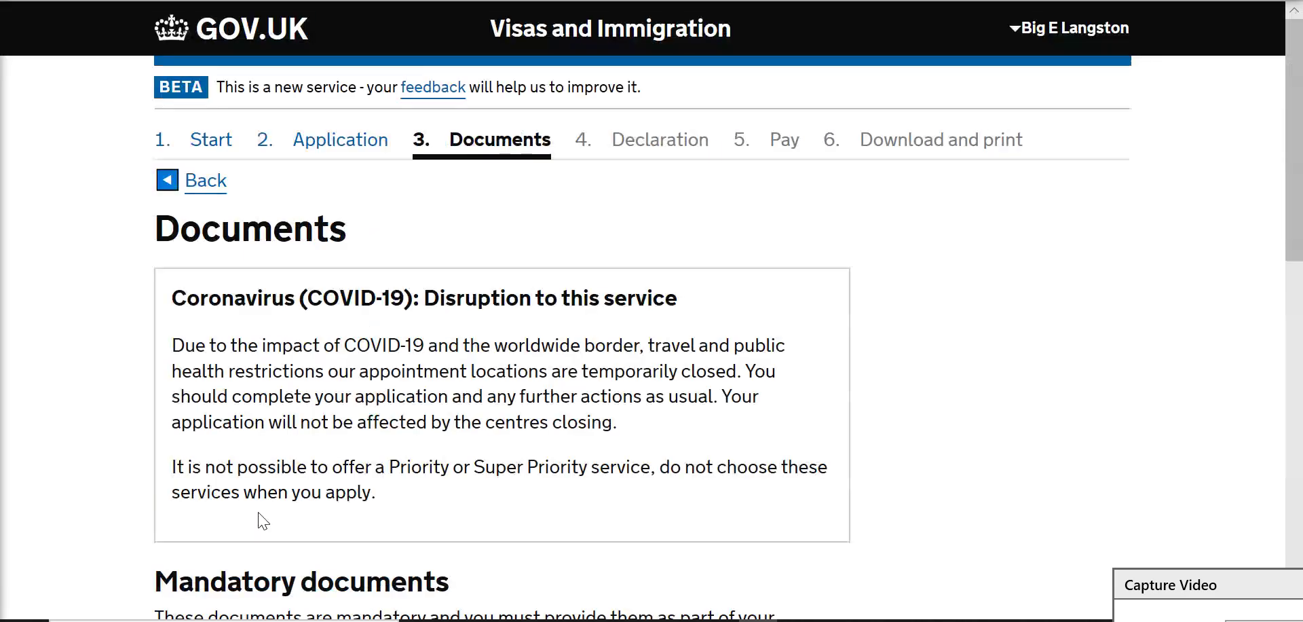
Step: Tick Two passport photos under Mandatory documents and save the agreement
{"action": "scroll", "coordinate": [263, 522], "scroll_direction": "down", "scroll_amount": 2}
{"action": "scroll", "coordinate": [261, 522], "scroll_direction": "down", "scroll_amount": 1}
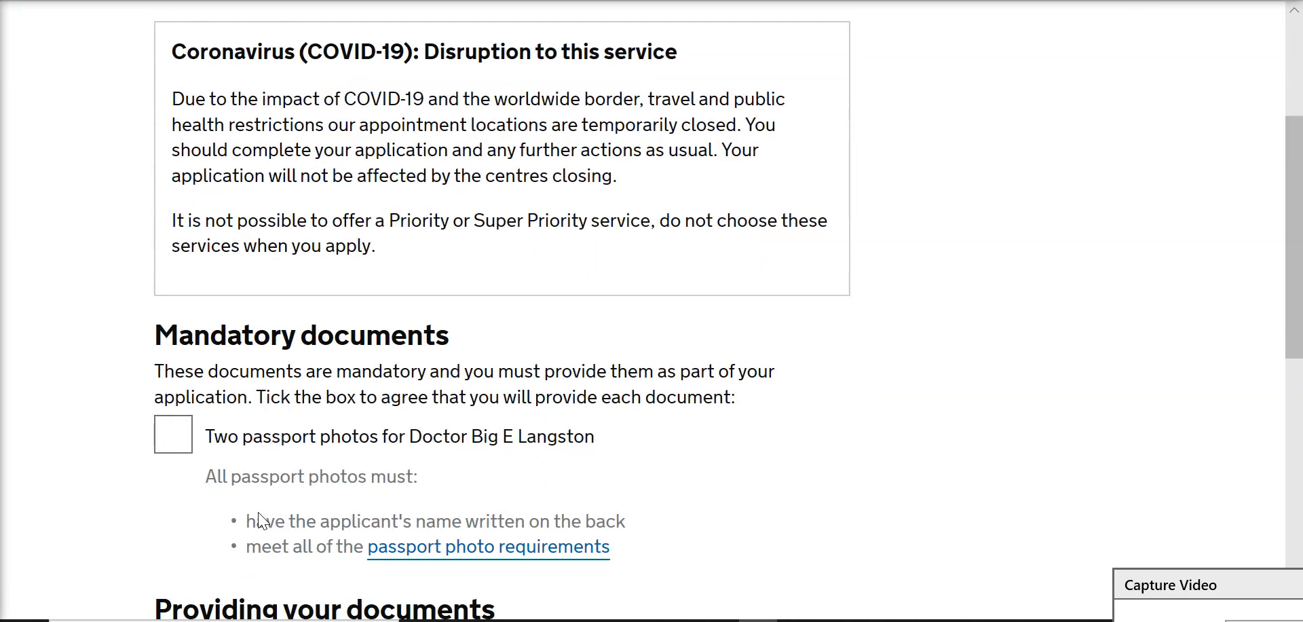
{"action": "scroll", "coordinate": [262, 521], "scroll_direction": "down", "scroll_amount": 1}
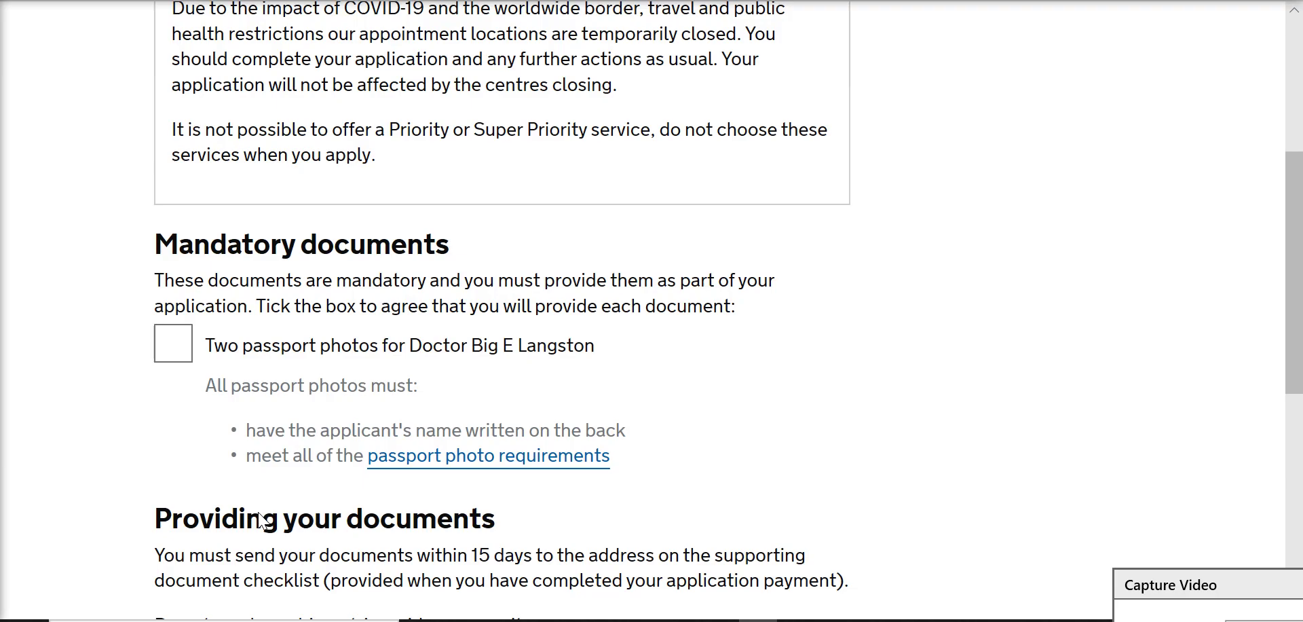
{"action": "scroll", "coordinate": [260, 520], "scroll_direction": "down", "scroll_amount": 1}
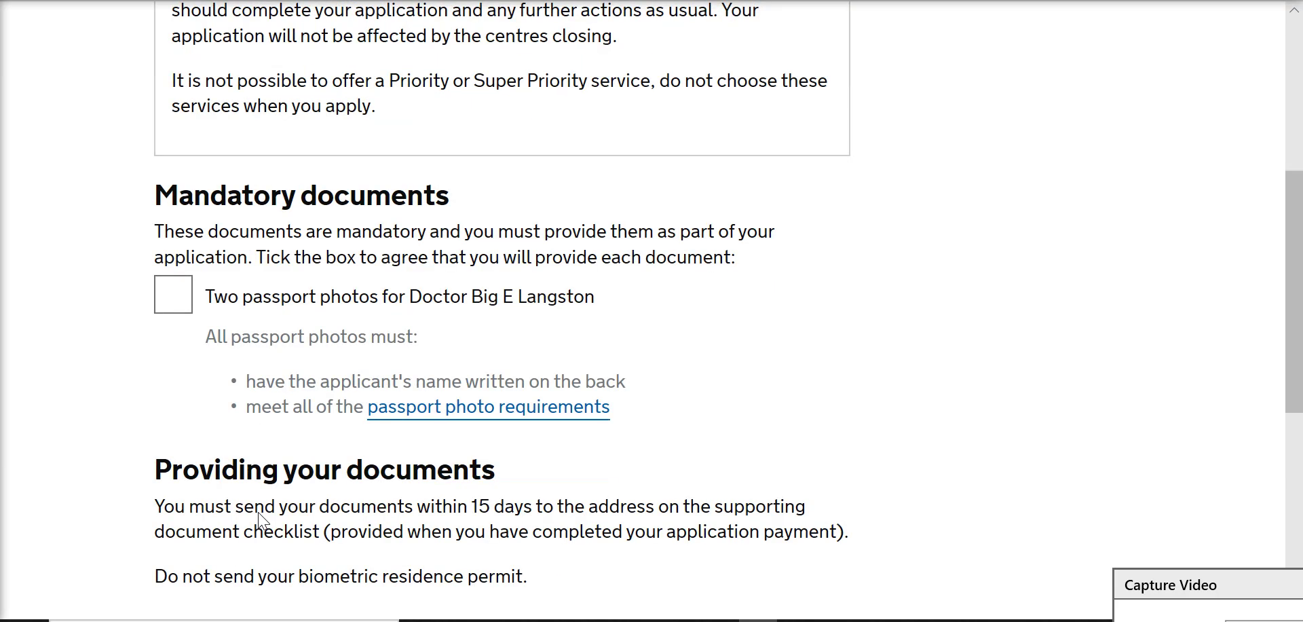
{"action": "left_click", "coordinate": [175, 296]}
{"action": "scroll", "coordinate": [290, 390], "scroll_direction": "down", "scroll_amount": 1}
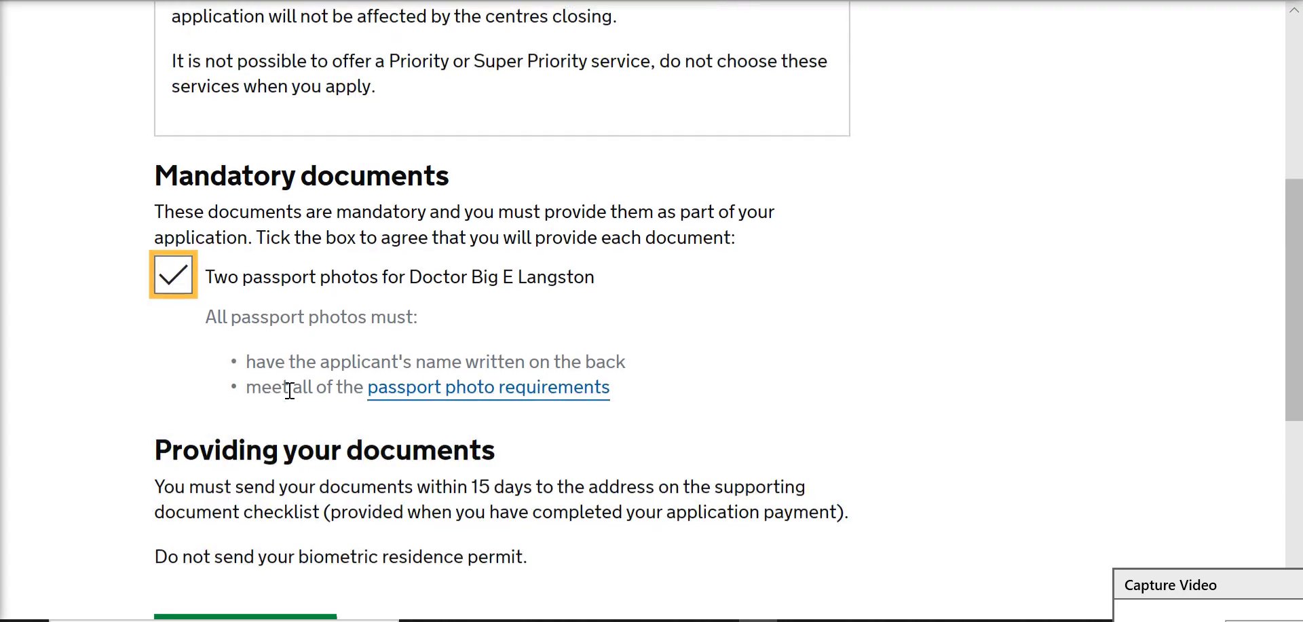
{"action": "scroll", "coordinate": [290, 390], "scroll_direction": "down", "scroll_amount": 3}
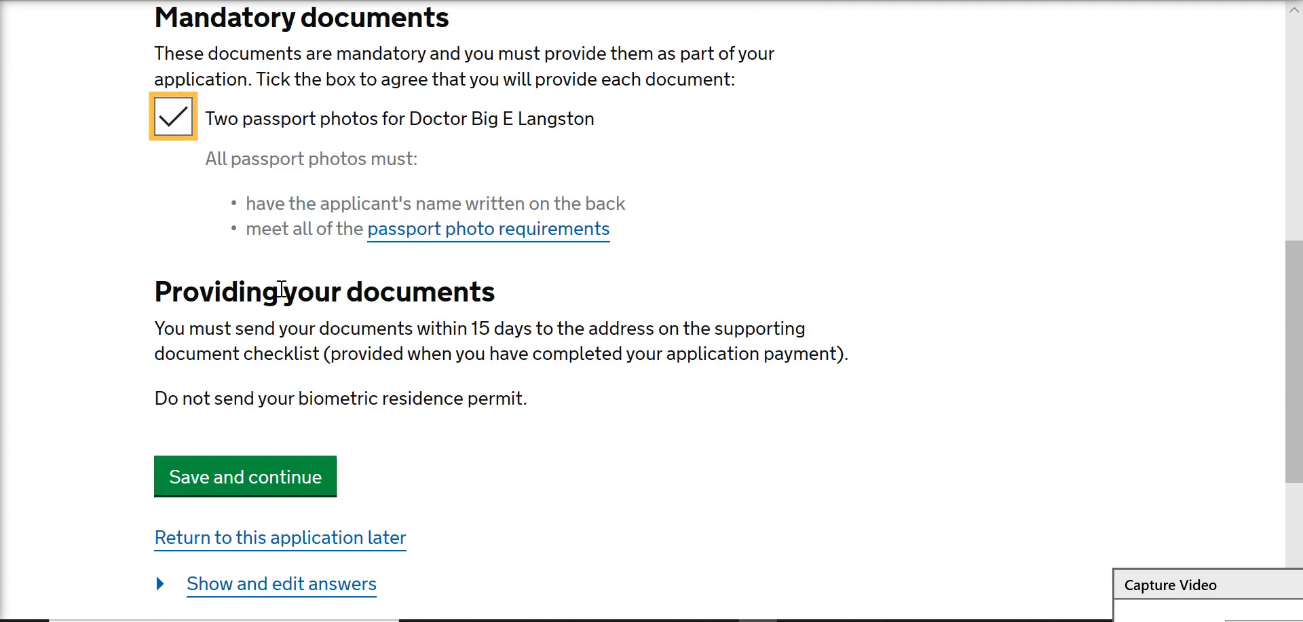
{"action": "left_click", "coordinate": [265, 465]}
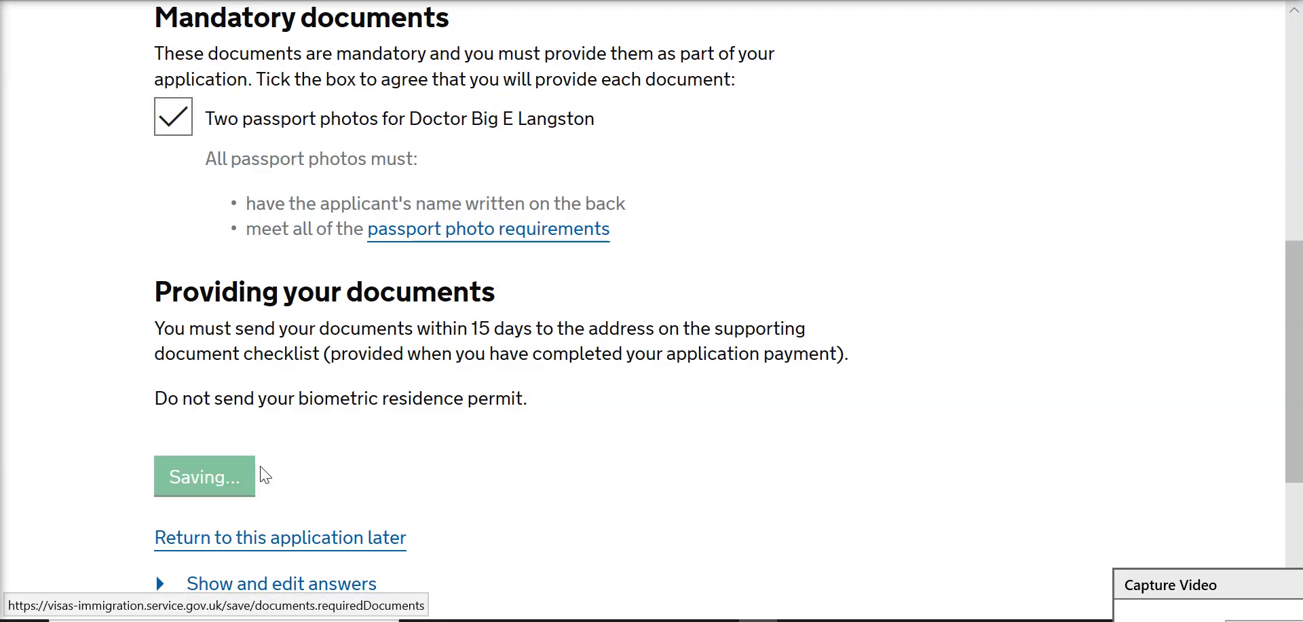
{"action": "scroll", "coordinate": [264, 474], "scroll_direction": "down", "scroll_amount": 3}
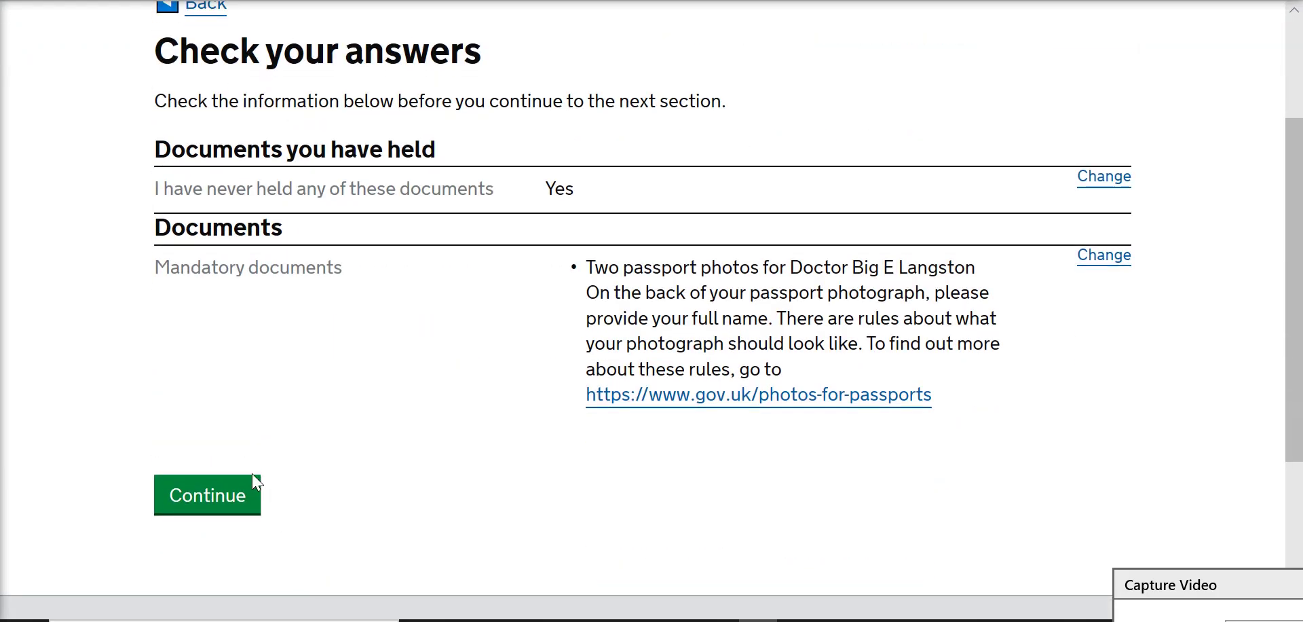
Step: Continue past the documents Check your answers page to the email verification notice
{"action": "left_click", "coordinate": [204, 519]}
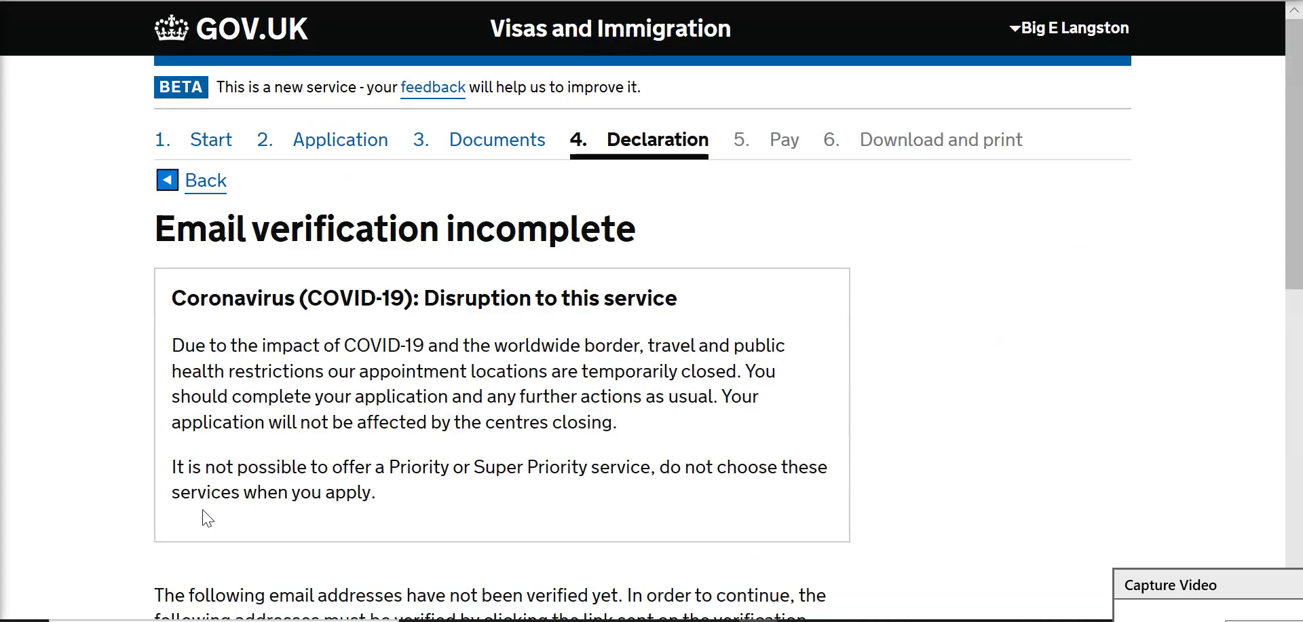
{"action": "scroll", "coordinate": [312, 453], "scroll_direction": "down", "scroll_amount": 3}
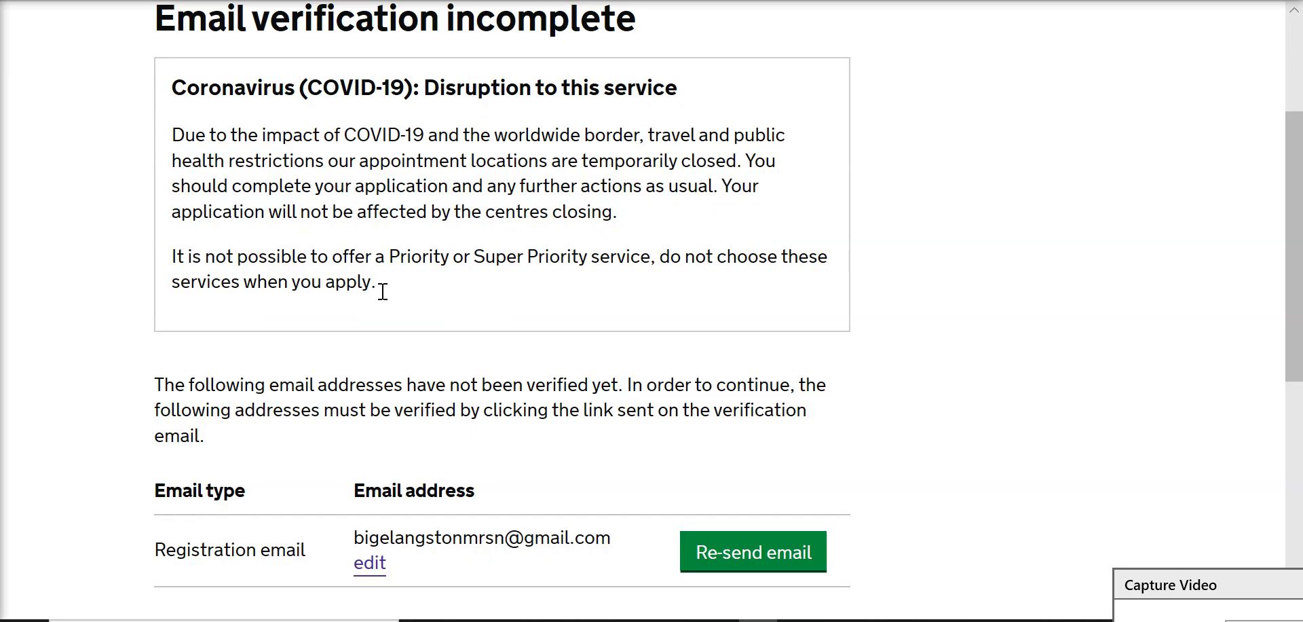
Step: In Gmail, open 'UK visa application: verify your email address' and follow its Verify Email link
{"action": "key", "text": "ctrl+Tab"}
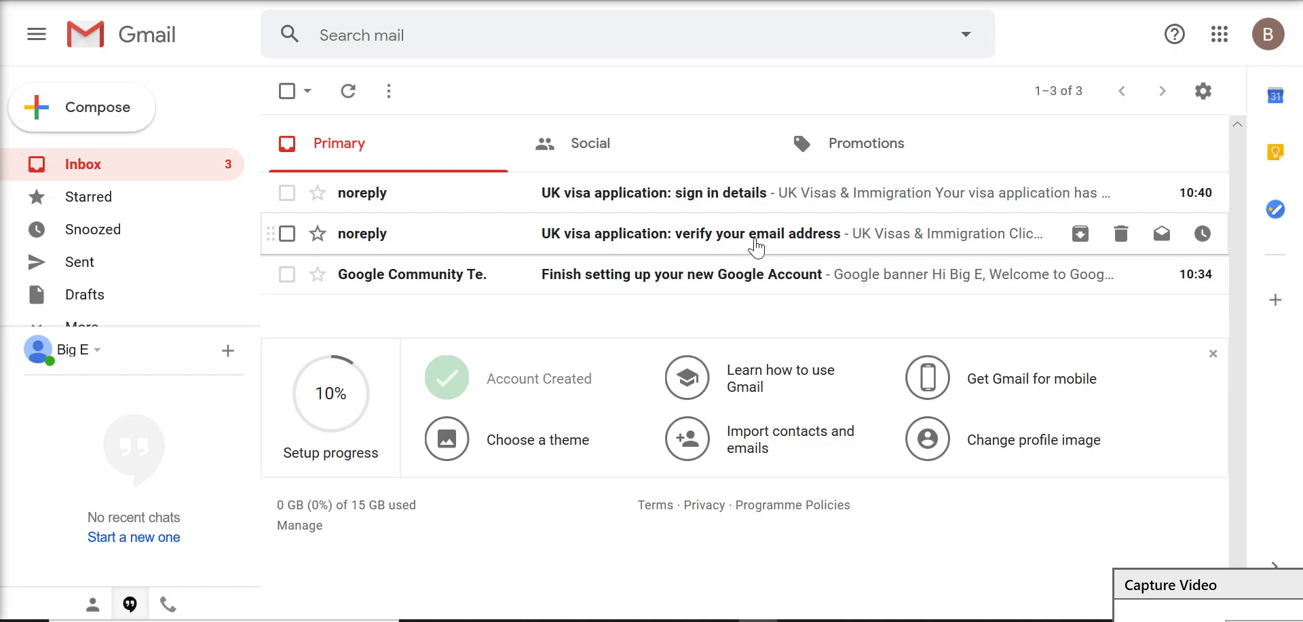
{"action": "left_click", "coordinate": [756, 248]}
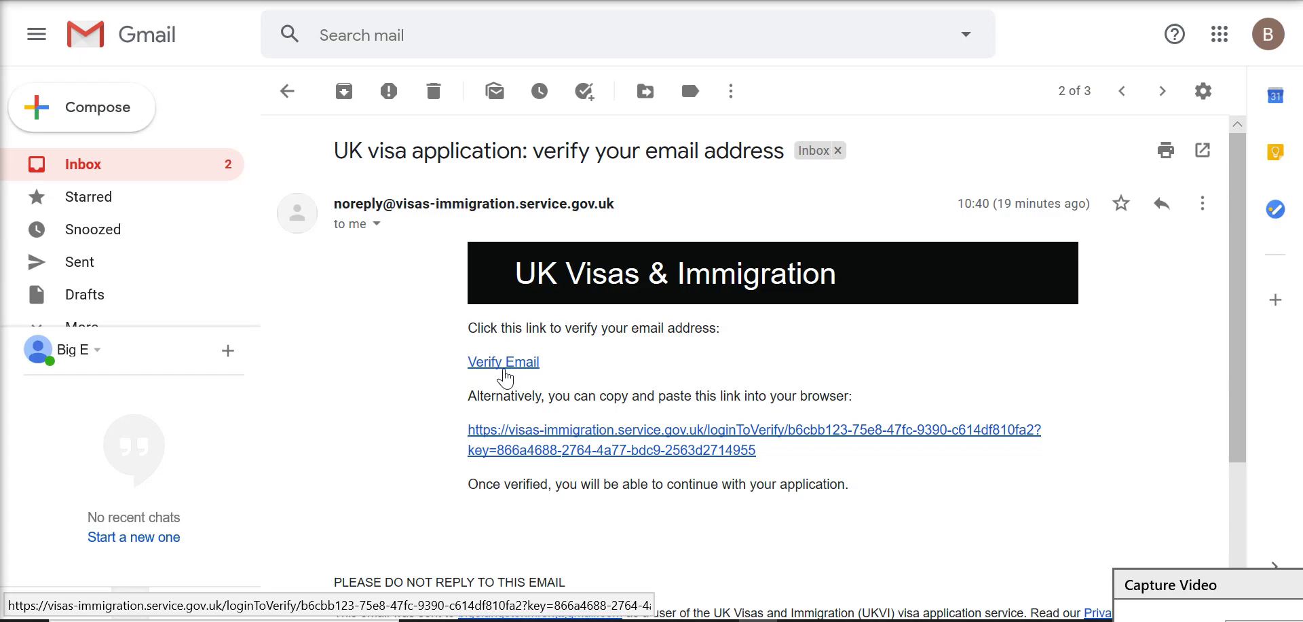
{"action": "left_click", "coordinate": [505, 364]}
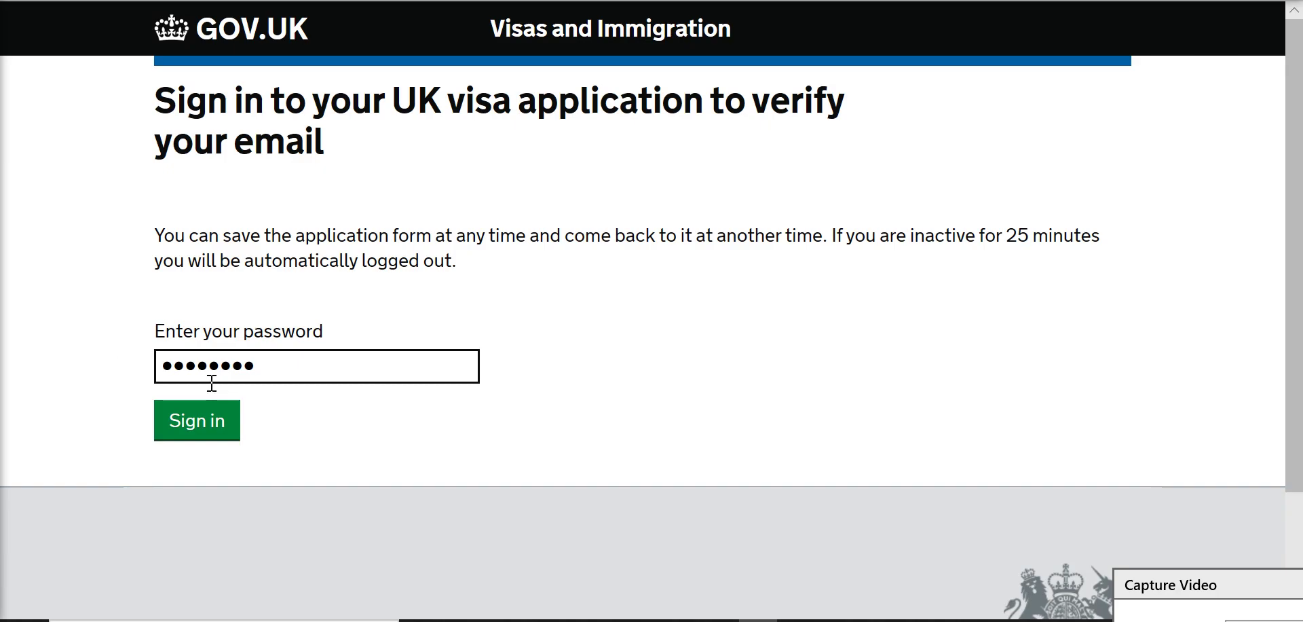
Step: Sign in to complete email verification and continue to the Declaration step
{"action": "left_click", "coordinate": [226, 418]}
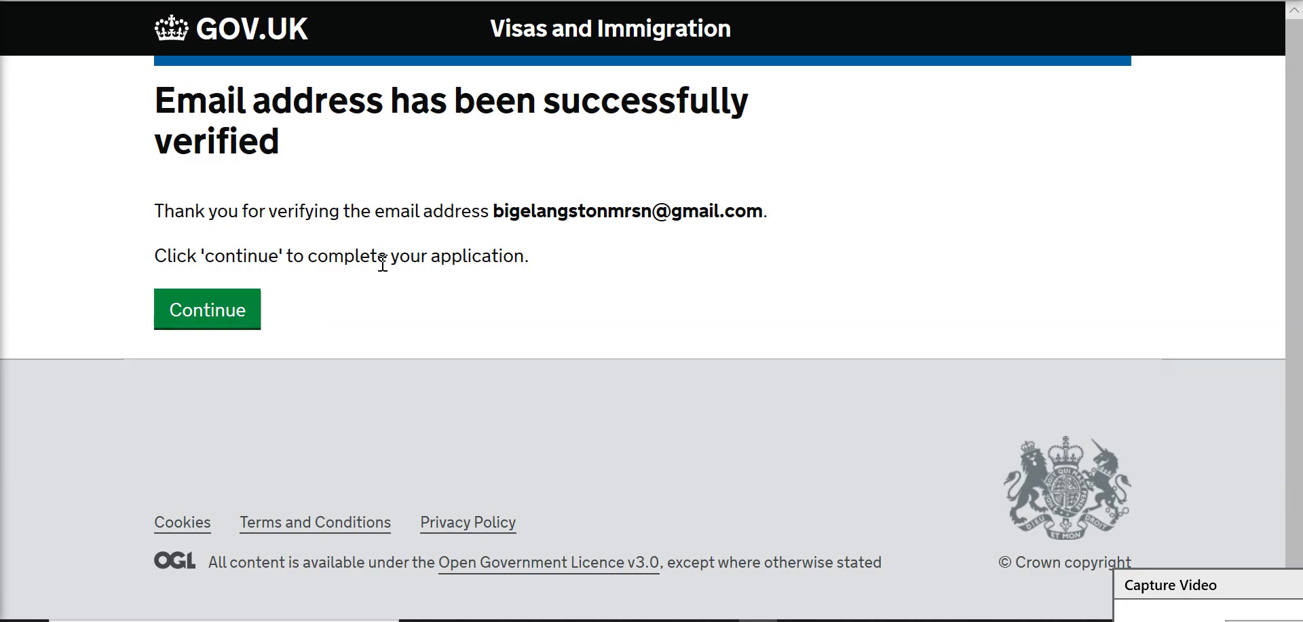
{"action": "left_click", "coordinate": [207, 324]}
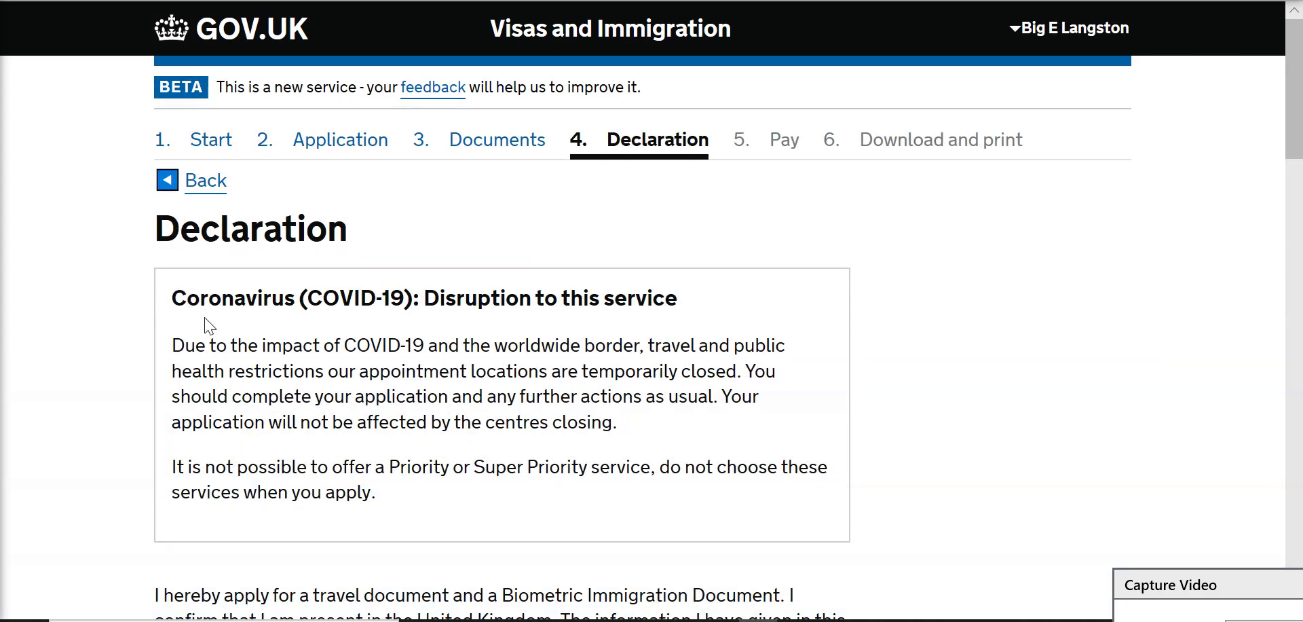
{"action": "scroll", "coordinate": [391, 340], "scroll_direction": "down", "scroll_amount": 5}
{"action": "scroll", "coordinate": [393, 339], "scroll_direction": "down", "scroll_amount": 9}
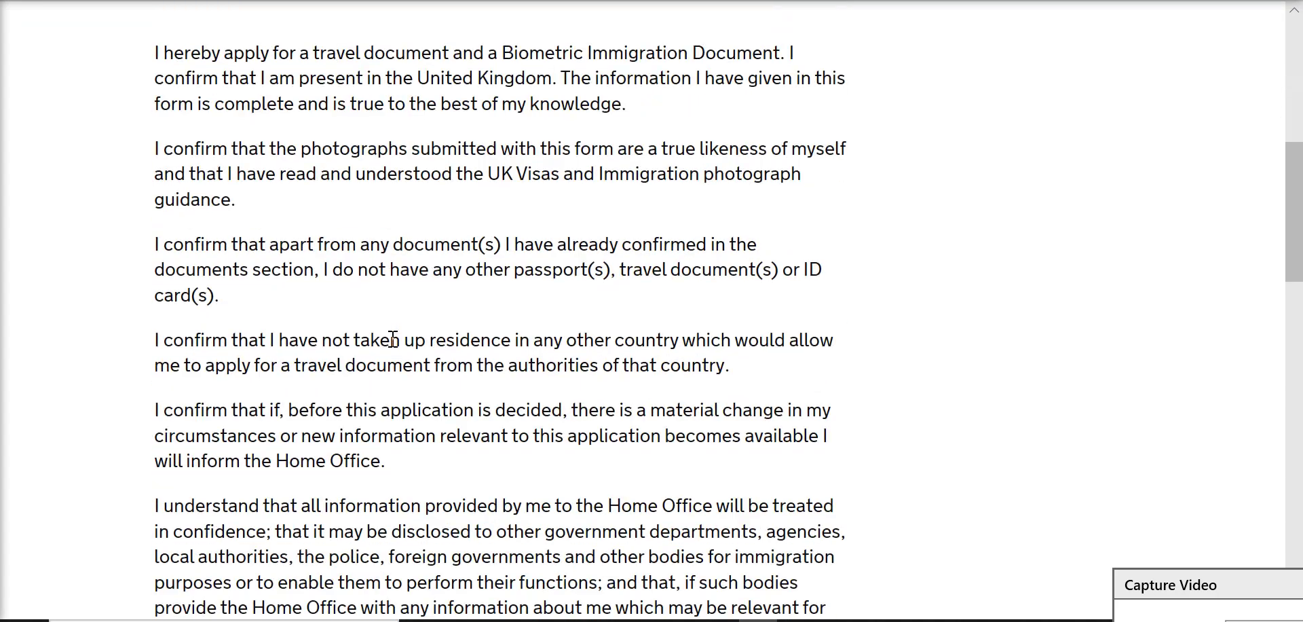
{"action": "scroll", "coordinate": [393, 339], "scroll_direction": "down", "scroll_amount": 13}
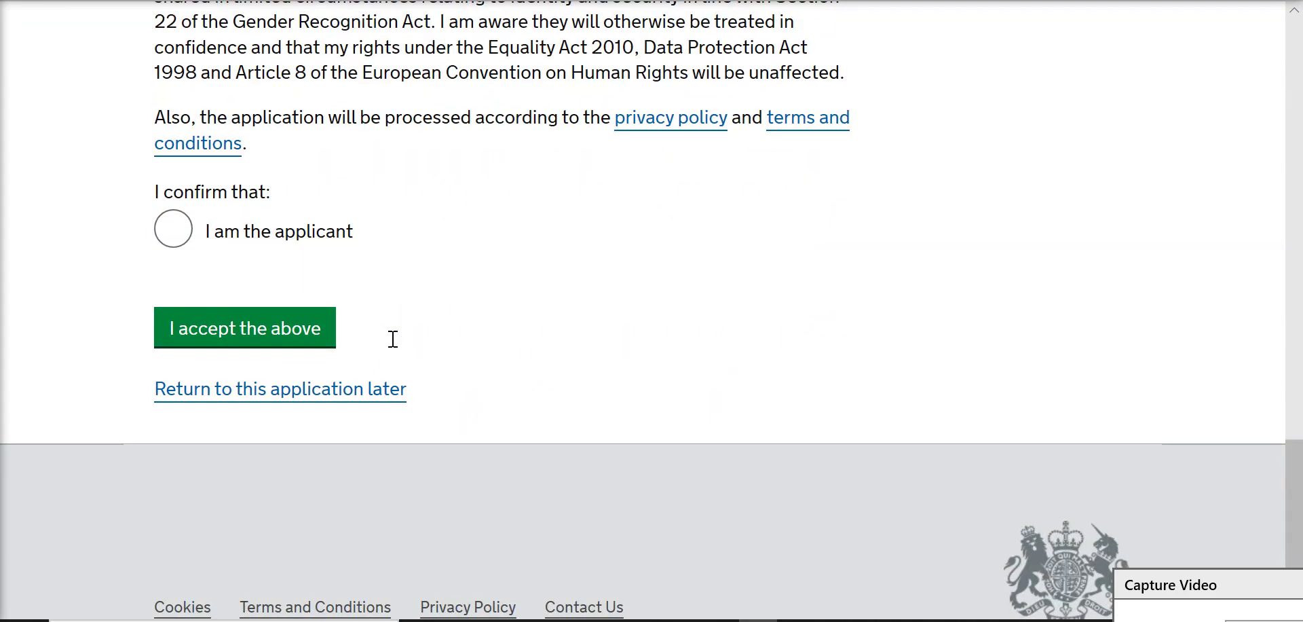
Step: Select 'I am the applicant' and accept the declaration
{"action": "left_click", "coordinate": [174, 231]}
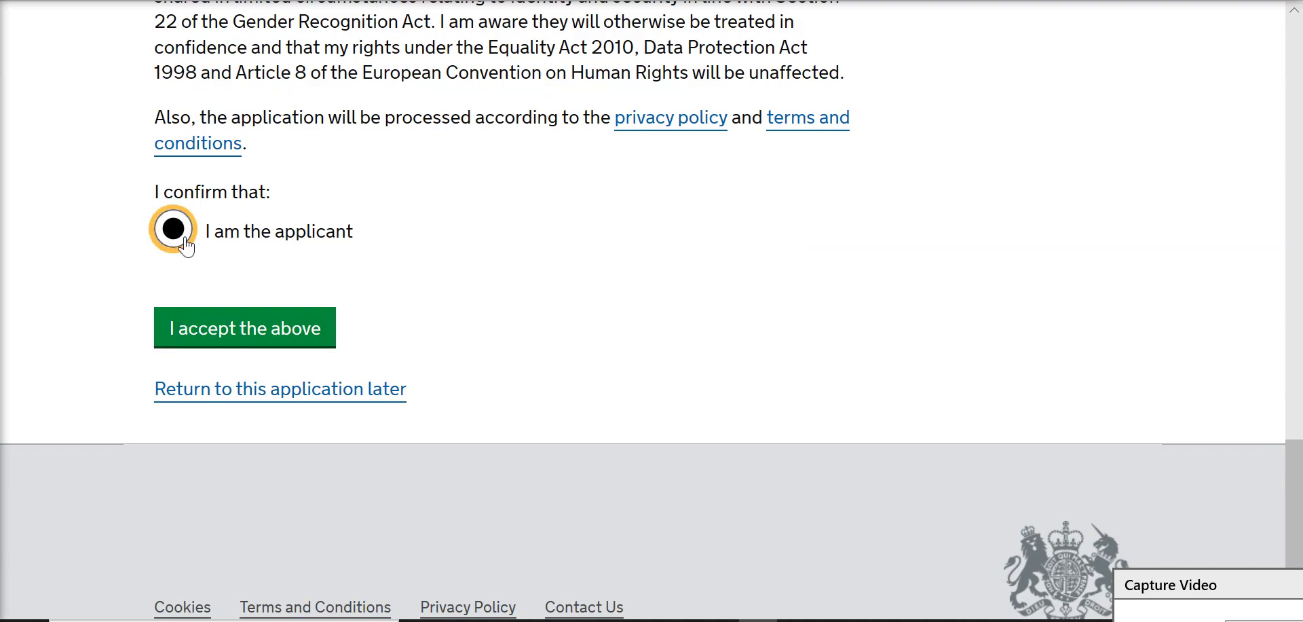
{"action": "left_click", "coordinate": [283, 336]}
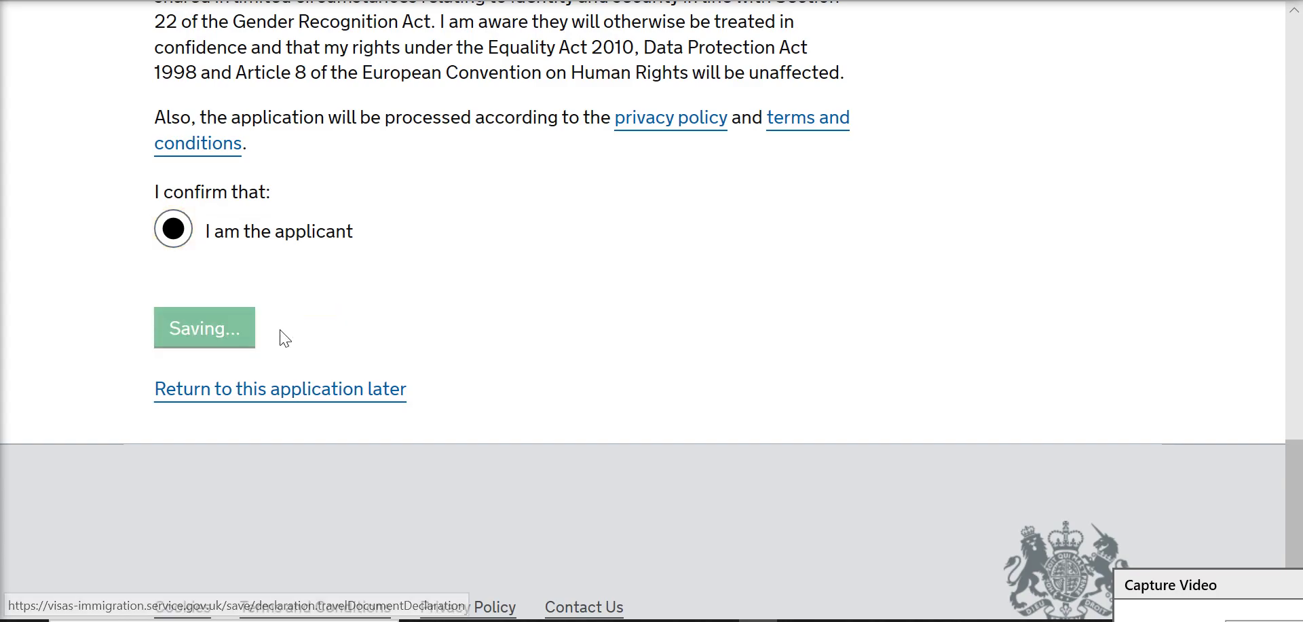
{"action": "scroll", "coordinate": [403, 332], "scroll_direction": "down", "scroll_amount": 2}
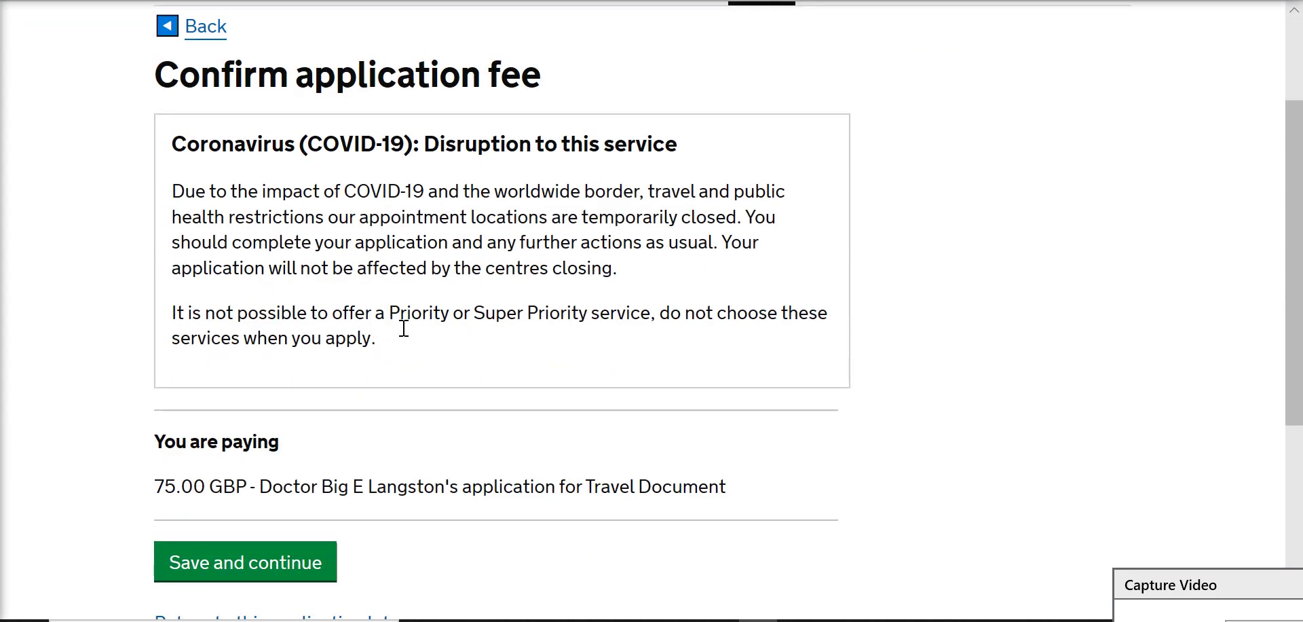
Step: Confirm the 75.00 GBP Travel Document application fee
{"action": "scroll", "coordinate": [404, 328], "scroll_direction": "down", "scroll_amount": 1}
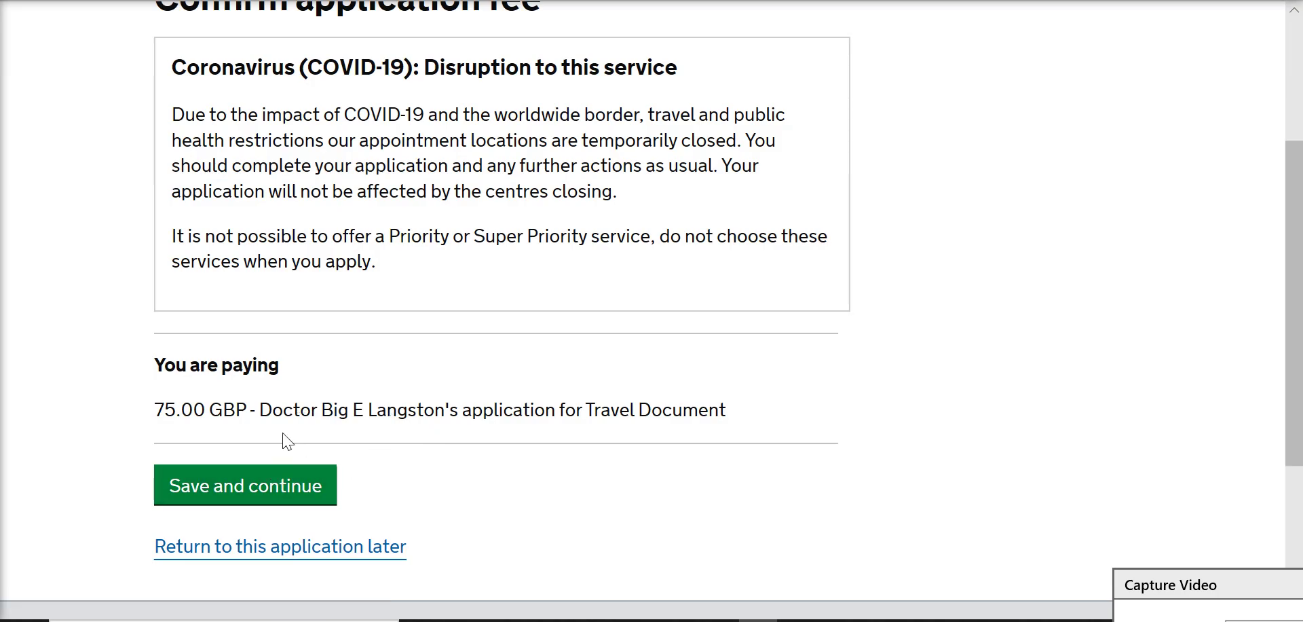
{"action": "left_click", "coordinate": [271, 481]}
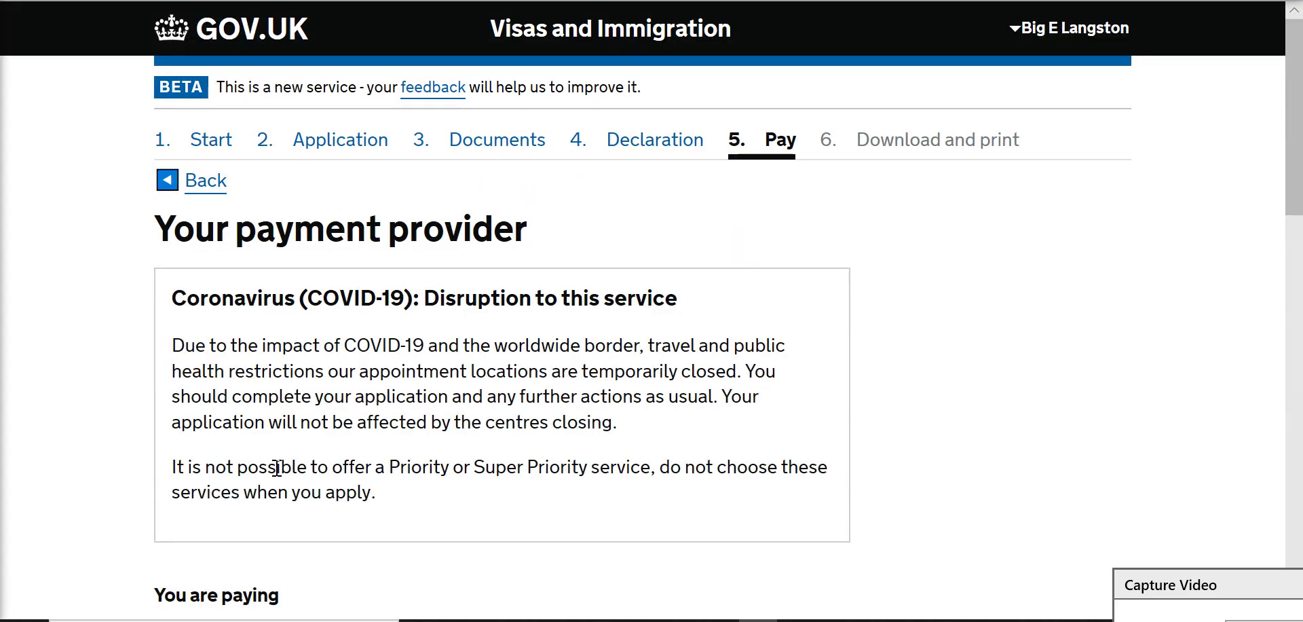
{"action": "scroll", "coordinate": [277, 468], "scroll_direction": "down", "scroll_amount": 3}
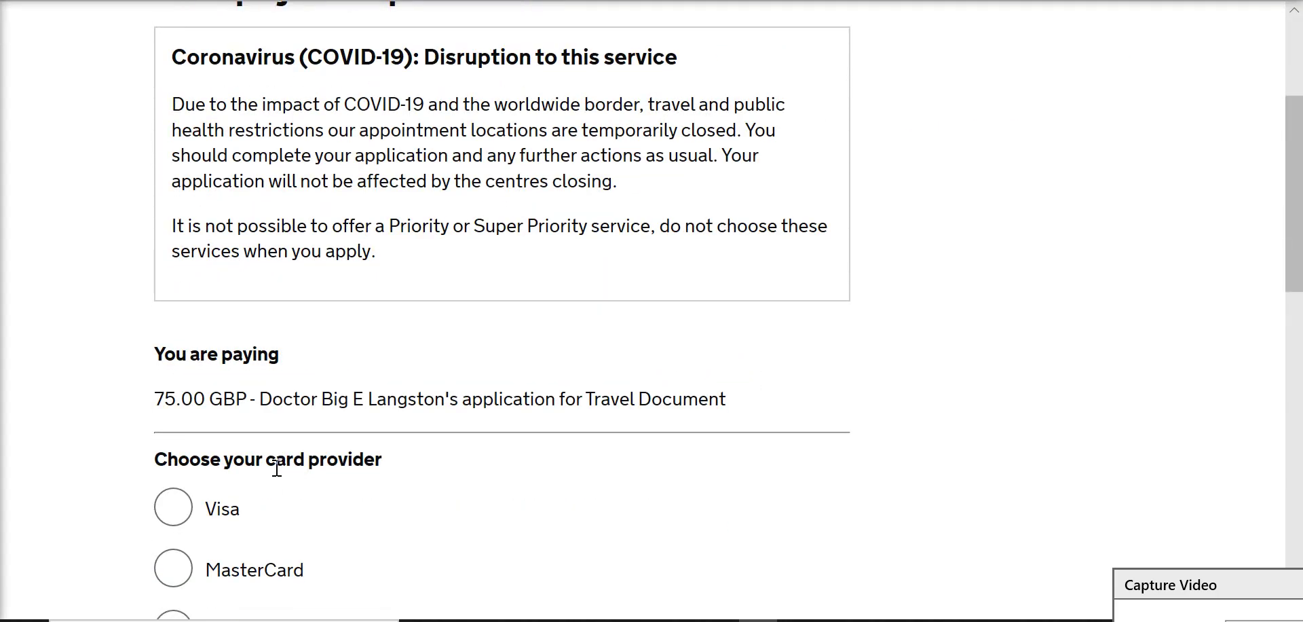
{"action": "scroll", "coordinate": [277, 469], "scroll_direction": "down", "scroll_amount": 1}
{"action": "scroll", "coordinate": [277, 469], "scroll_direction": "up", "scroll_amount": 4}
{"action": "scroll", "coordinate": [277, 469], "scroll_direction": "down", "scroll_amount": 2}
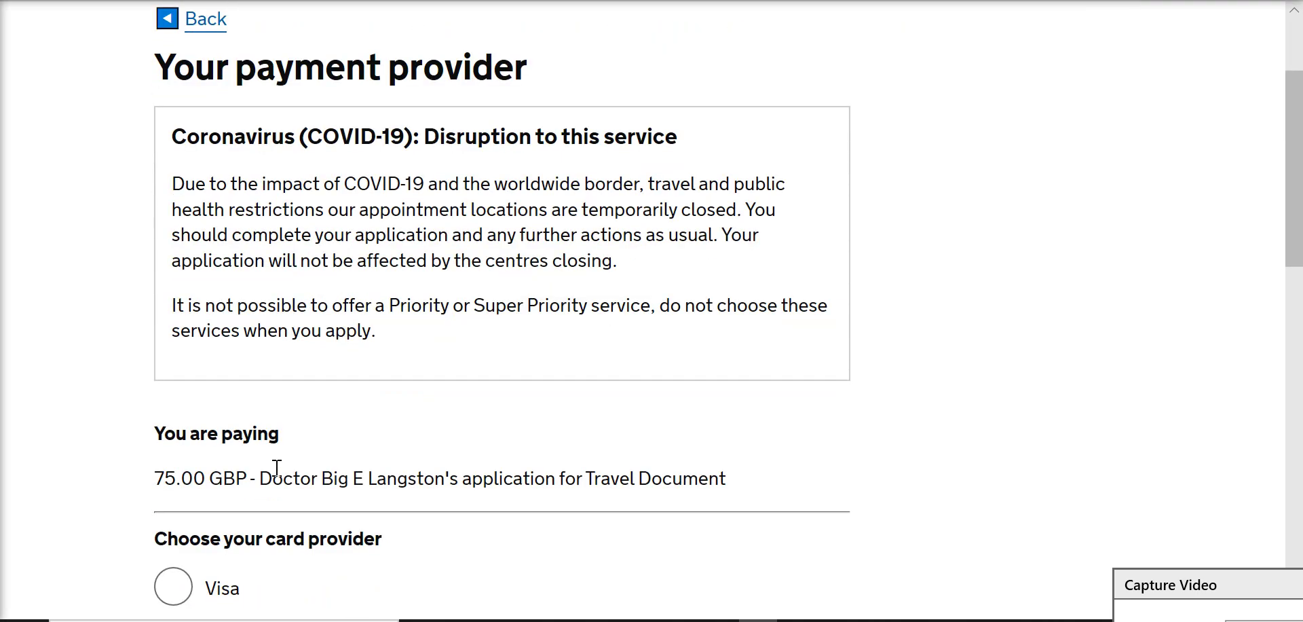
{"action": "scroll", "coordinate": [277, 468], "scroll_direction": "down", "scroll_amount": 3}
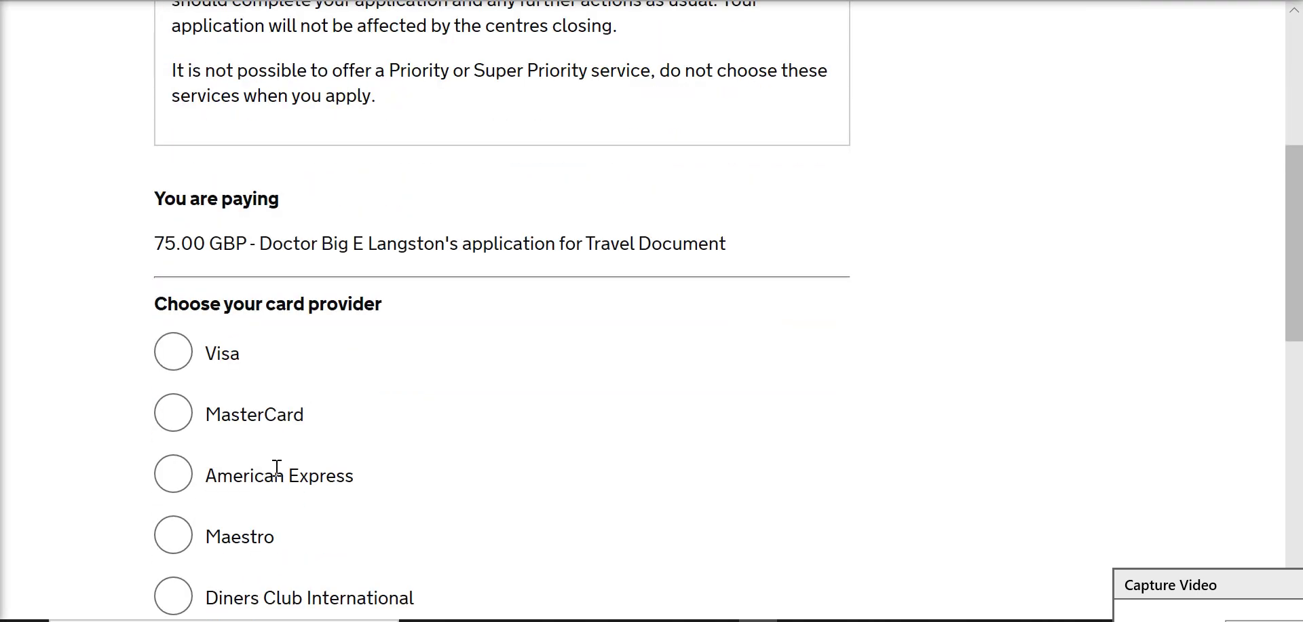
{"action": "scroll", "coordinate": [441, 459], "scroll_direction": "down", "scroll_amount": 1}
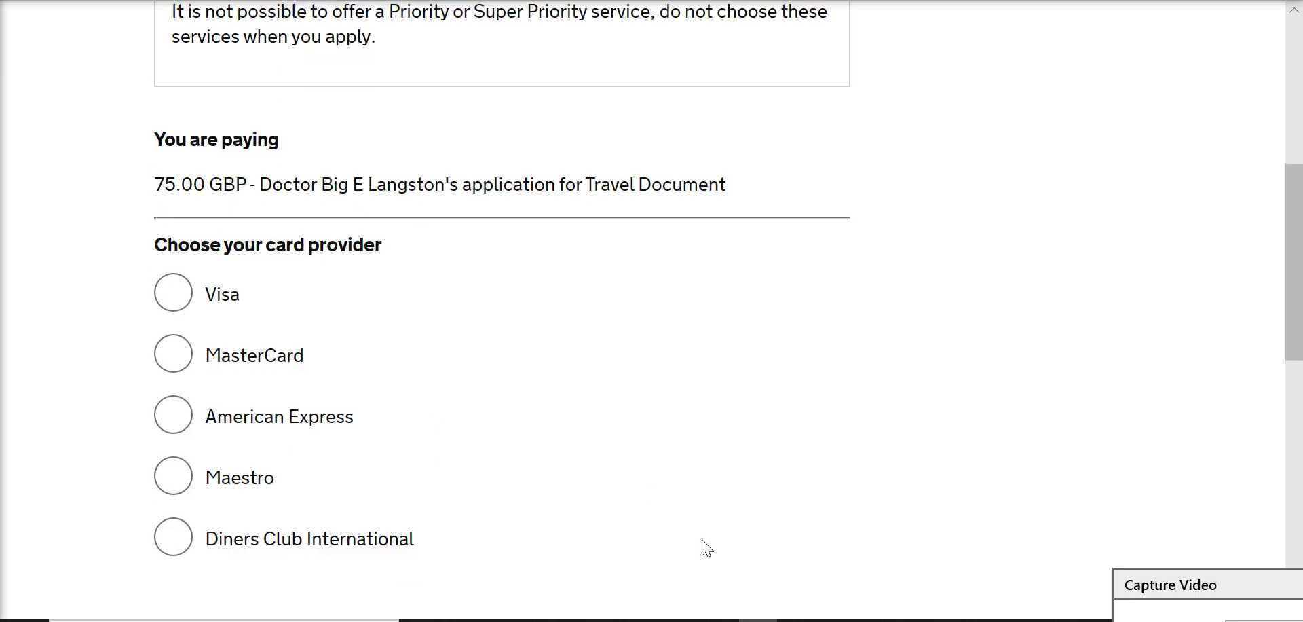
Step: Choose Visa as the card provider and continue to Worldpay
{"action": "key", "text": "ctrl+Tab"}
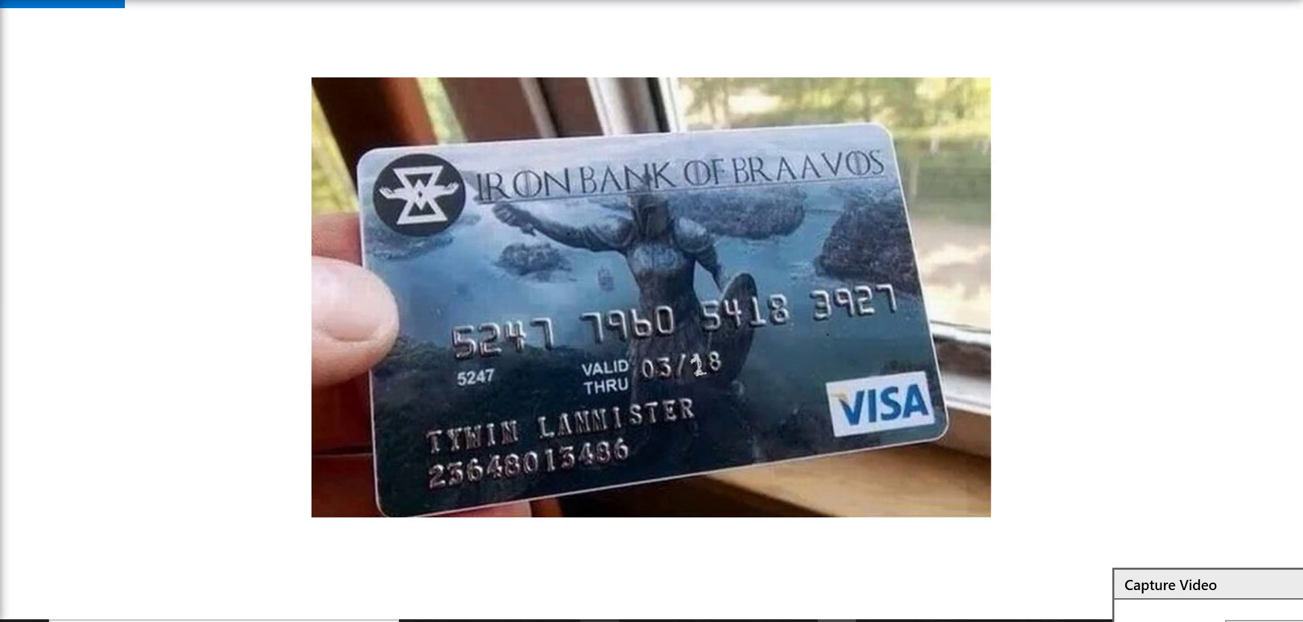
{"action": "key", "text": "ctrl+shift+Tab"}
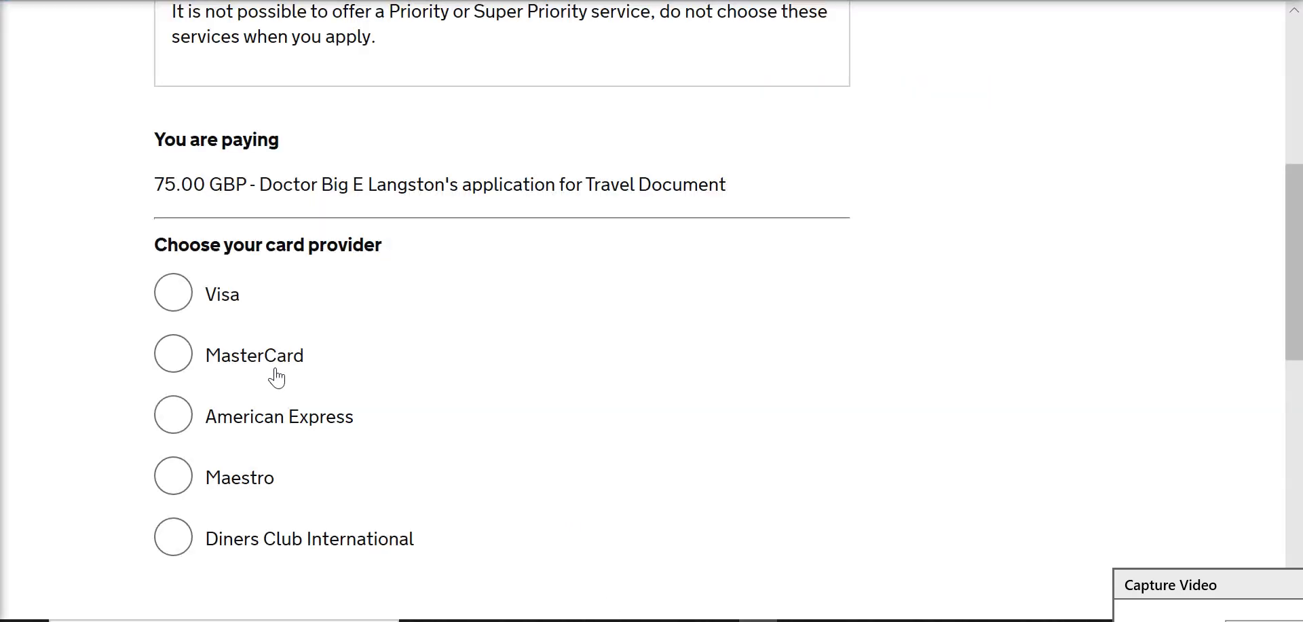
{"action": "left_click", "coordinate": [189, 298]}
{"action": "scroll", "coordinate": [422, 372], "scroll_direction": "down", "scroll_amount": 3}
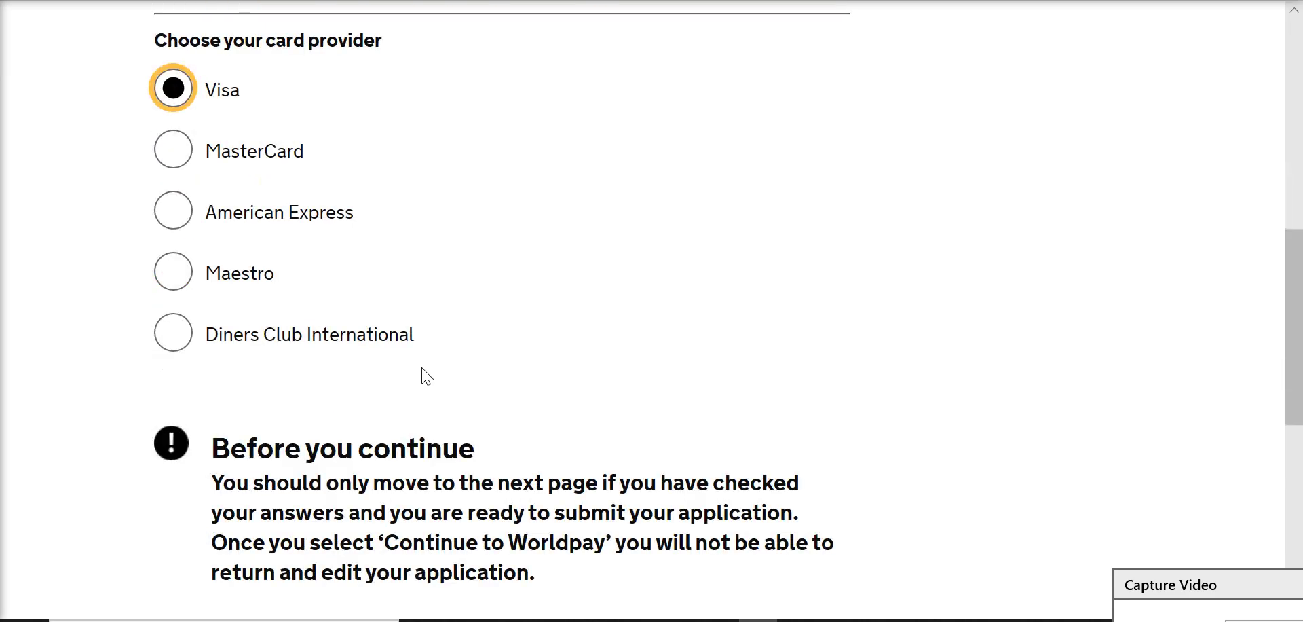
{"action": "scroll", "coordinate": [462, 293], "scroll_direction": "down", "scroll_amount": 2}
{"action": "scroll", "coordinate": [397, 380], "scroll_direction": "down", "scroll_amount": 1}
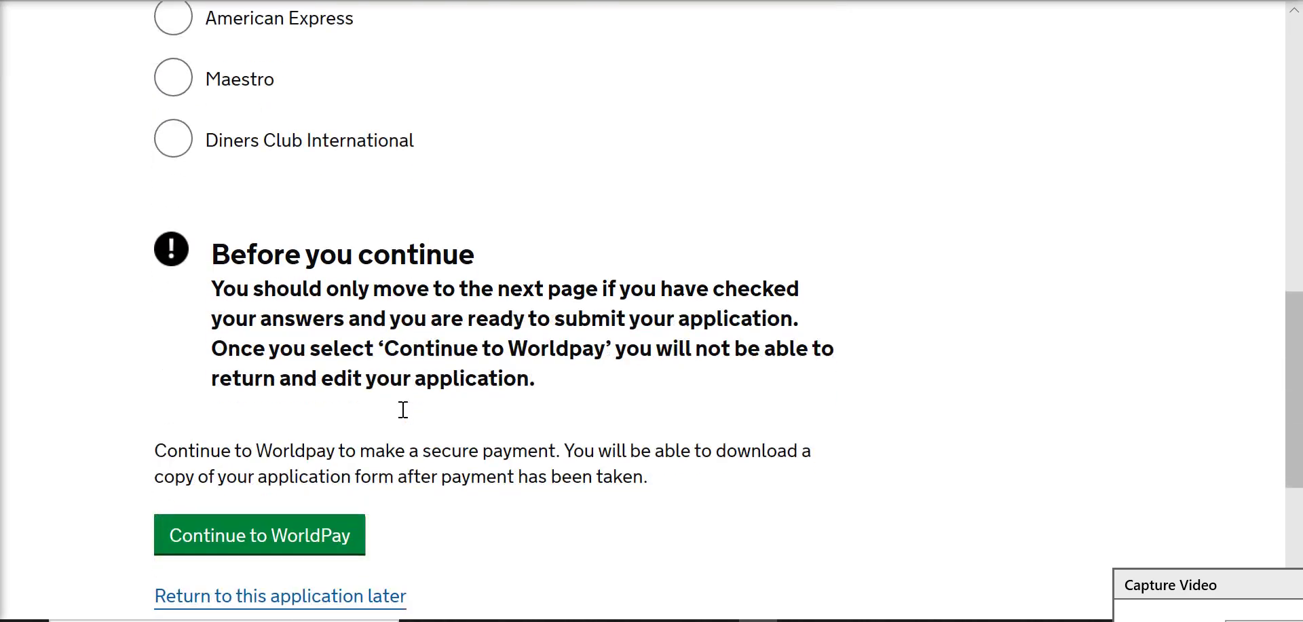
{"action": "left_click", "coordinate": [284, 549]}
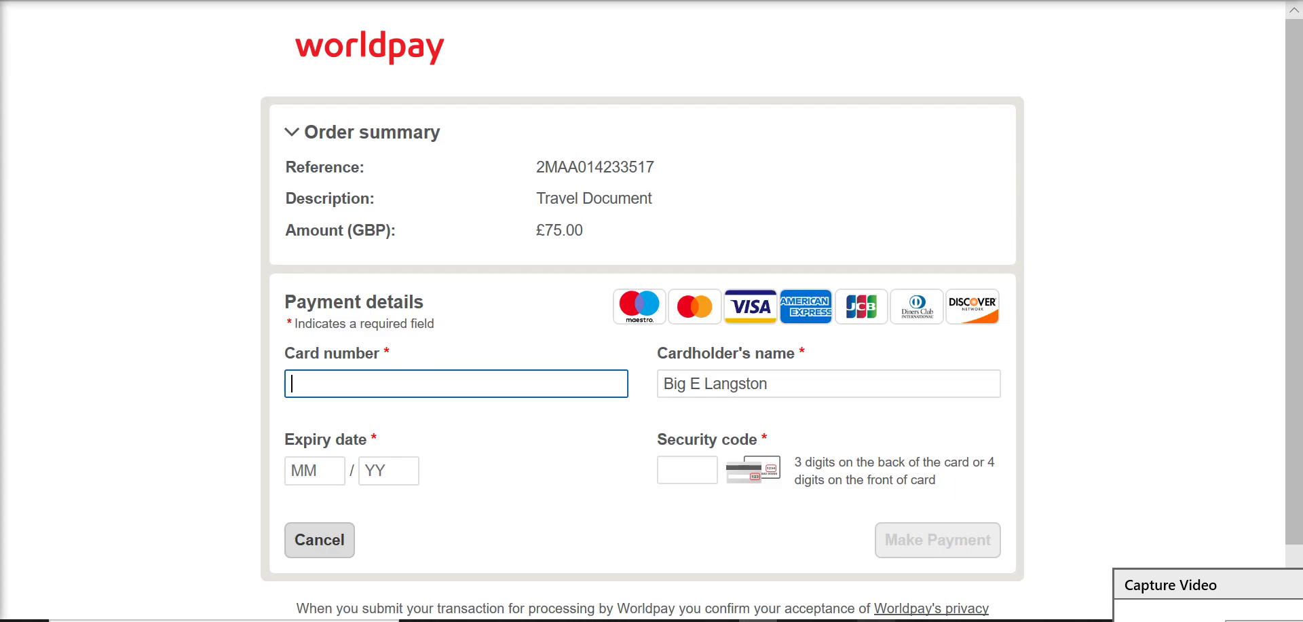
Step: Enter the card number from the bank card photo into Worldpay's Card number field
{"action": "left_click", "coordinate": [837, 620]}
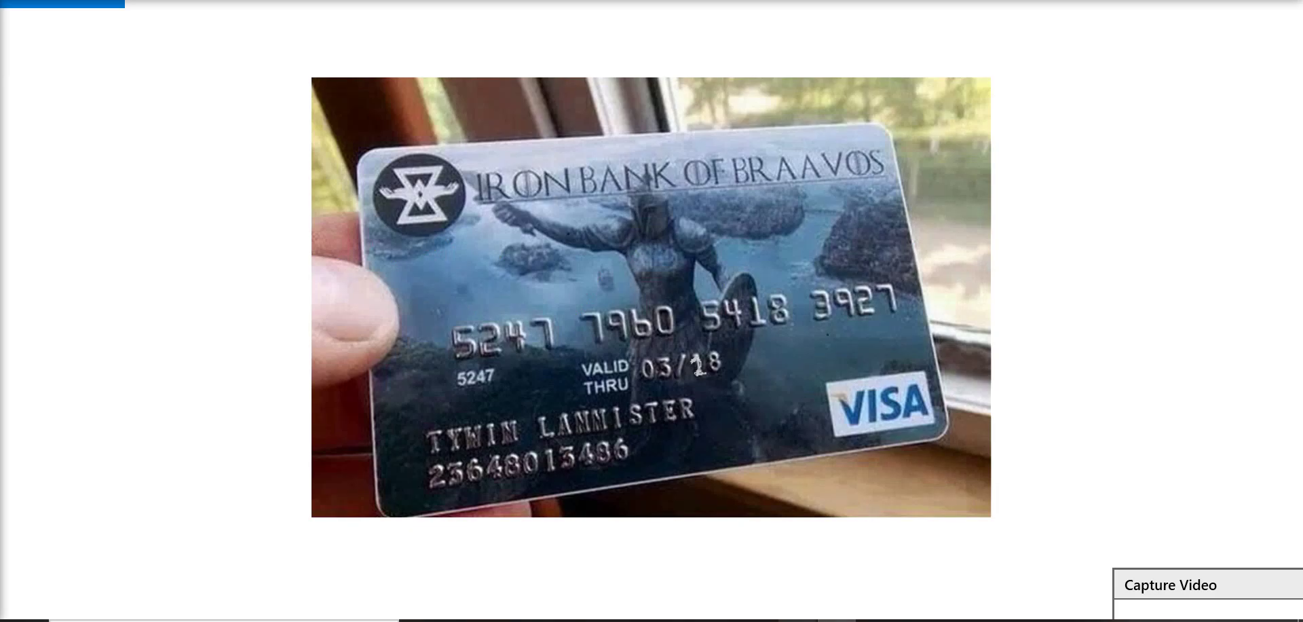
{"action": "key", "text": "alt+Tab"}
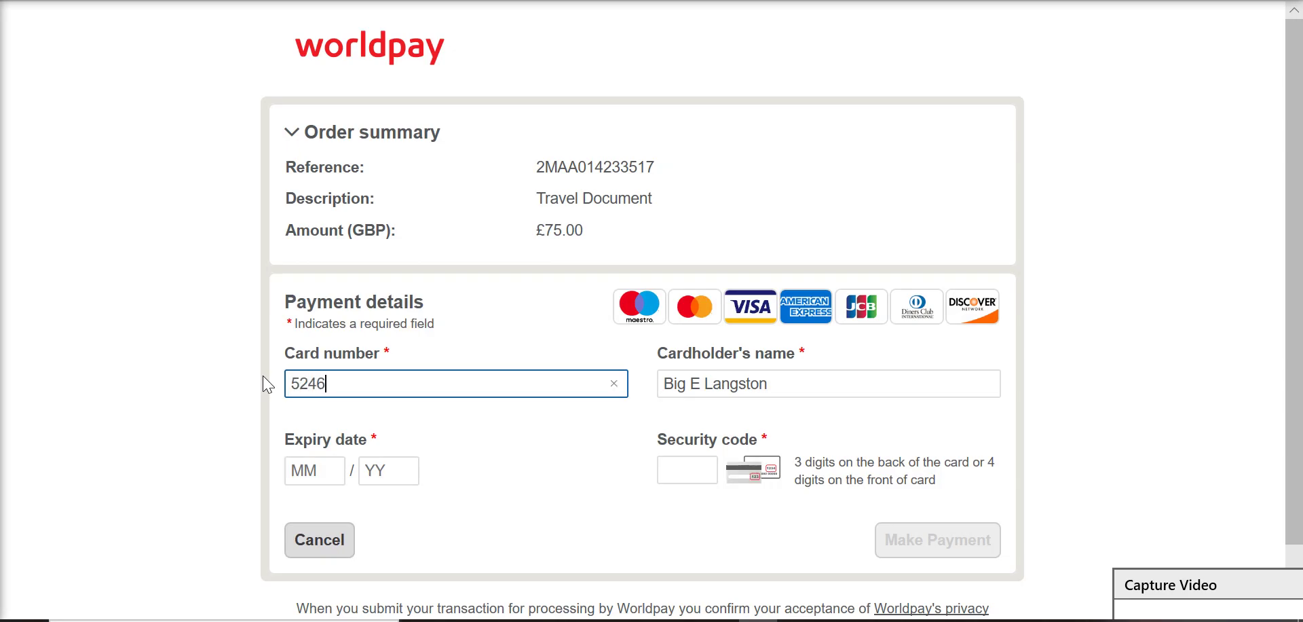
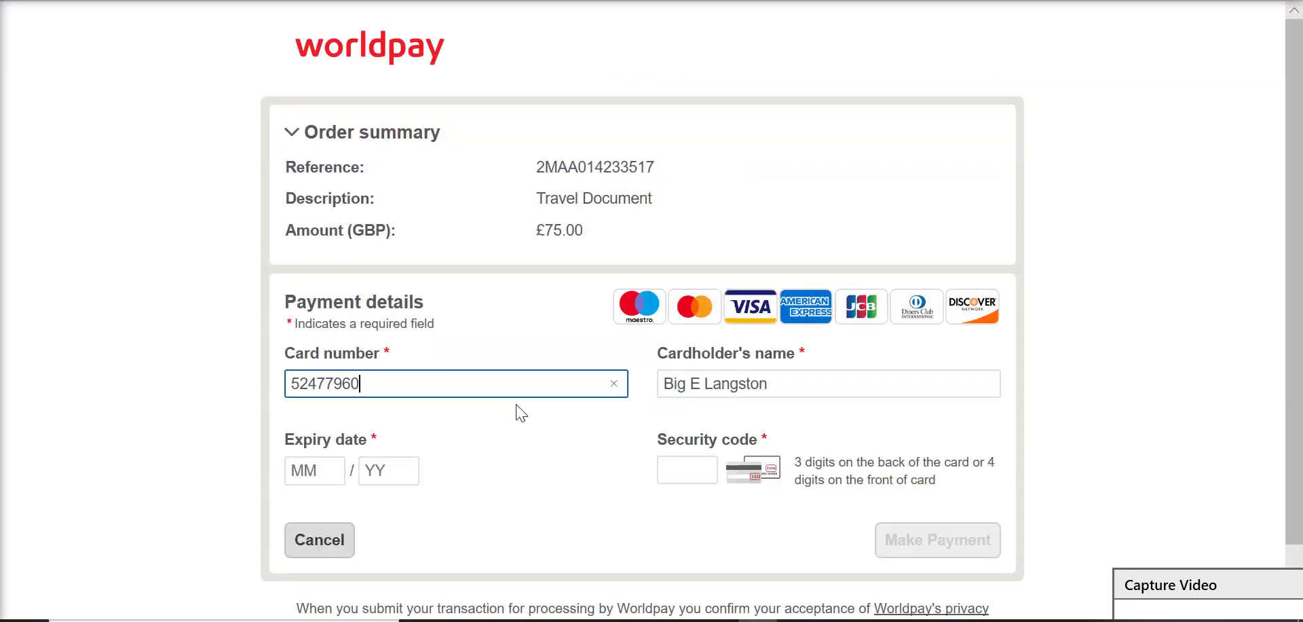
Step: Replace the cardholder's name with the name printed on the card
{"action": "left_click_drag", "start_coordinate": [797, 388], "coordinate": [551, 372]}
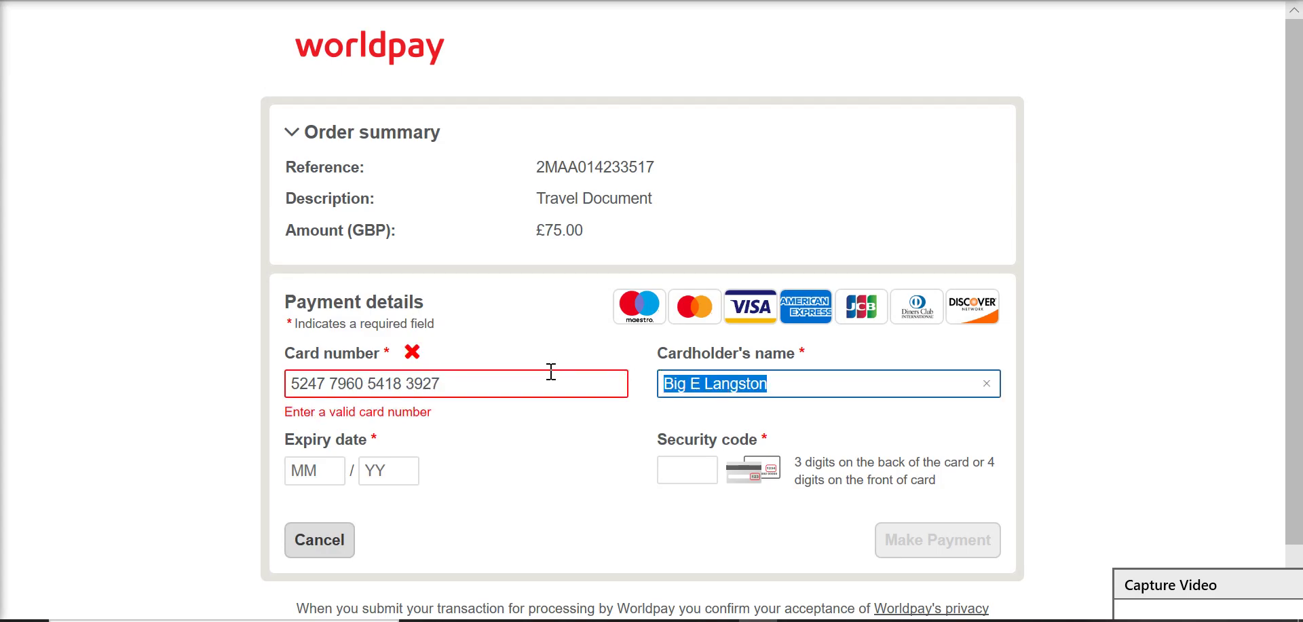
{"action": "type", "text": "Twin Lannister"}
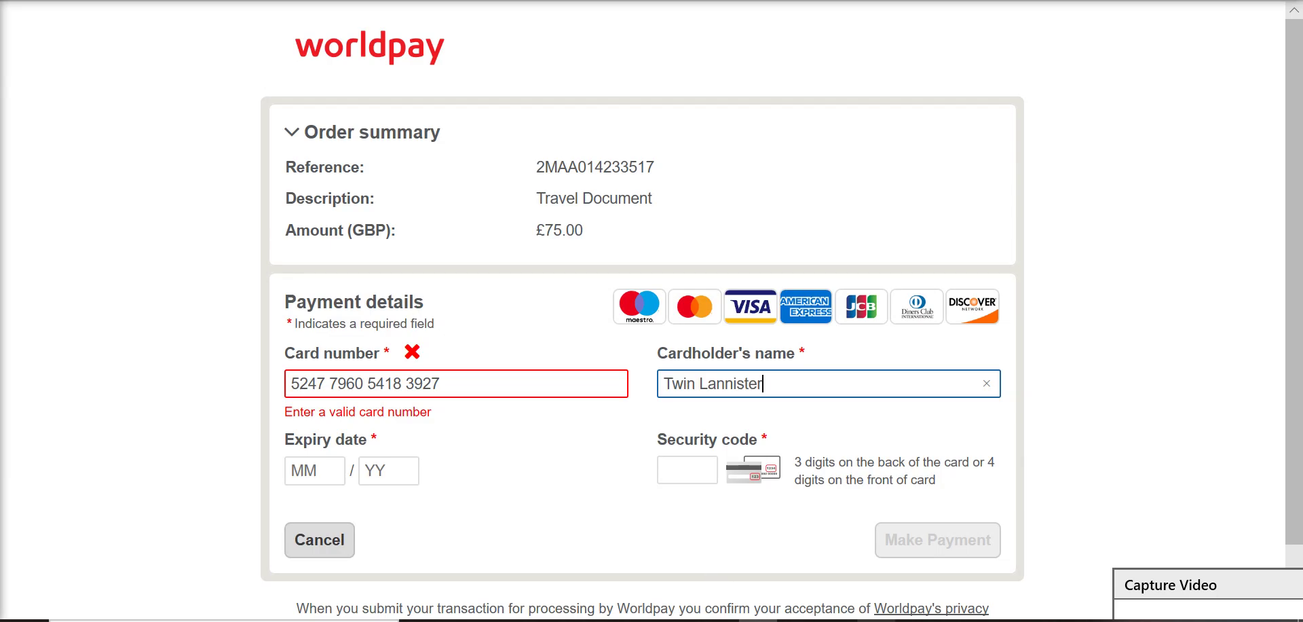
{"action": "left_click", "coordinate": [837, 621]}
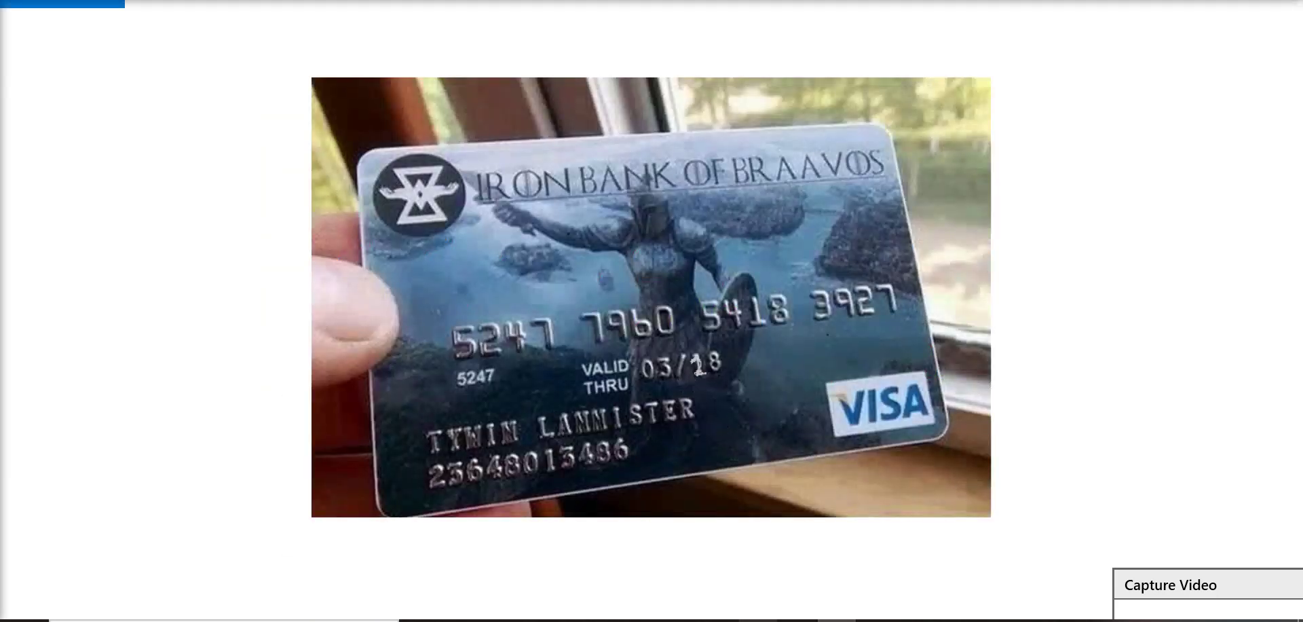
Step: Enter the card's expiry date in the Worldpay form
{"action": "left_click", "coordinate": [757, 620]}
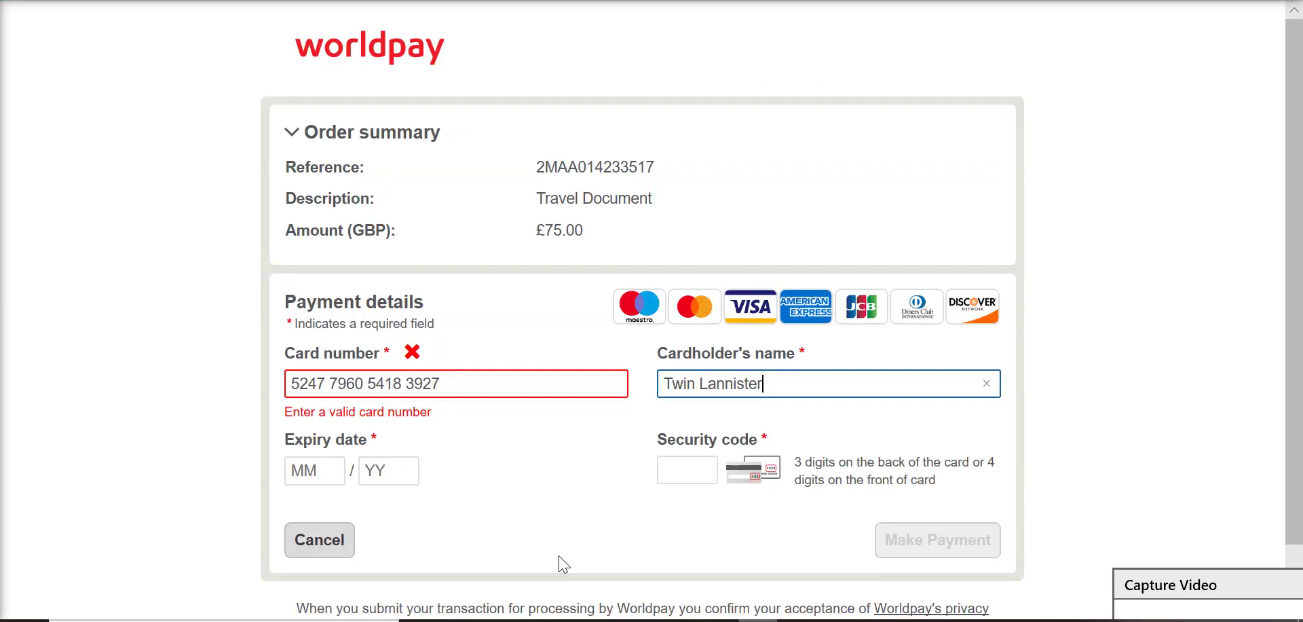
{"action": "left_click", "coordinate": [324, 465]}
{"action": "type", "text": "0"}
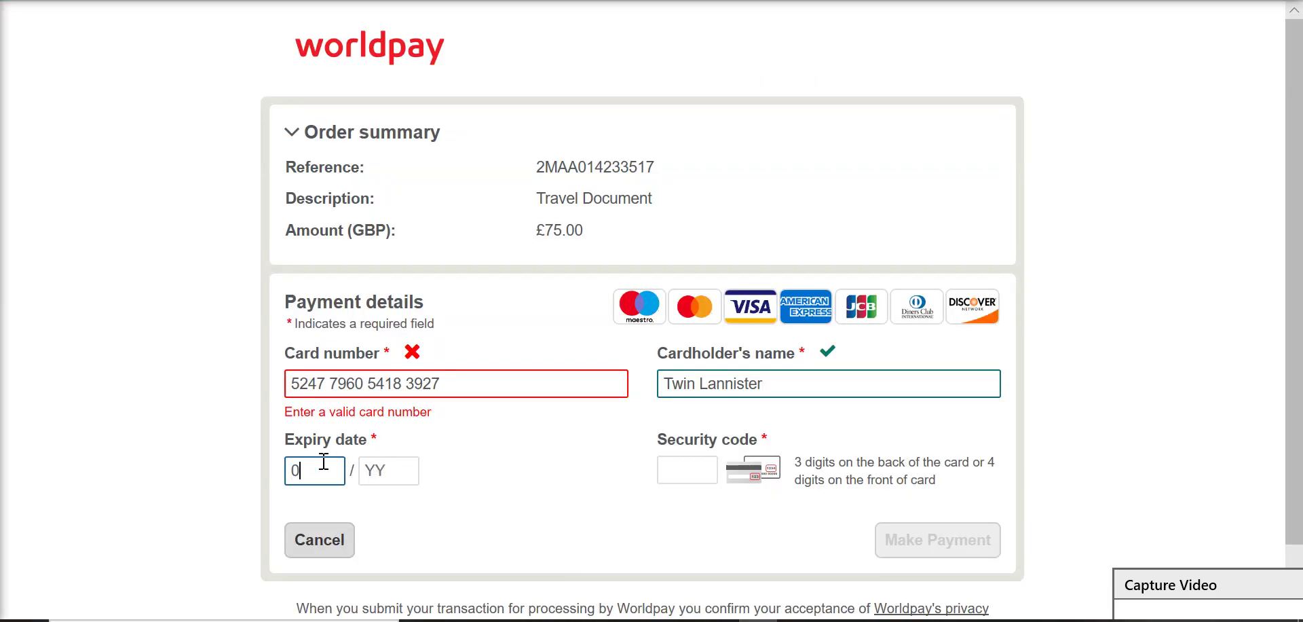
{"action": "type", "text": "3/2"}
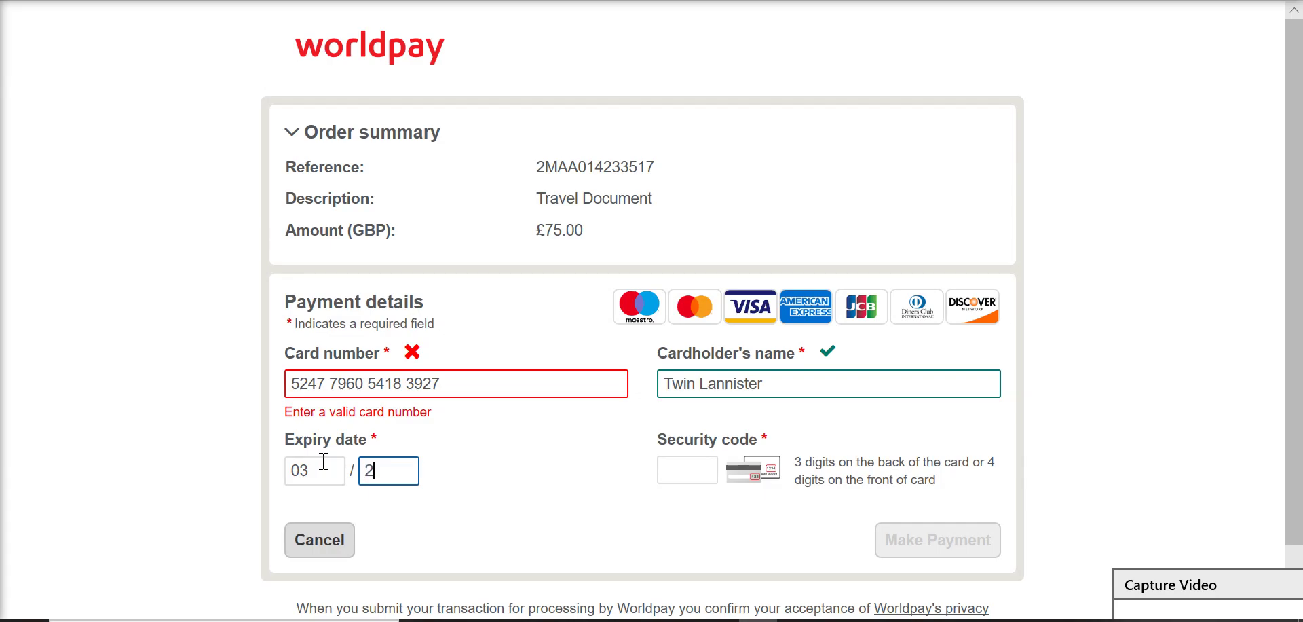
{"action": "type", "text": "8"}
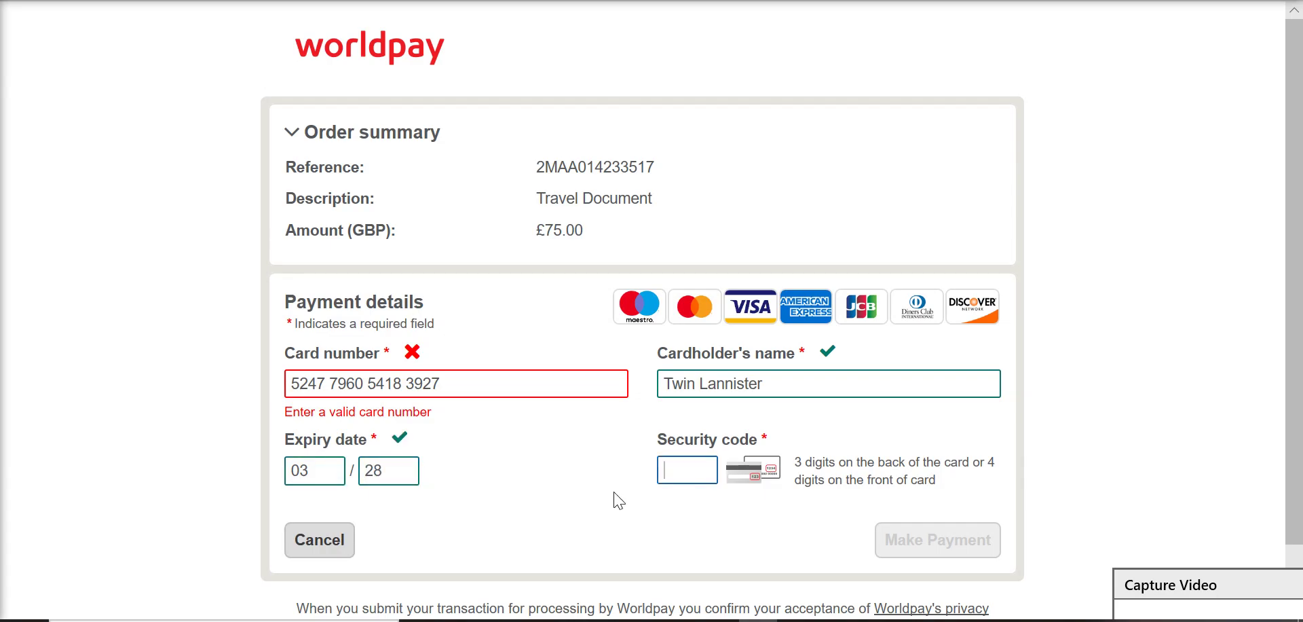
{"action": "left_click", "coordinate": [1171, 593]}
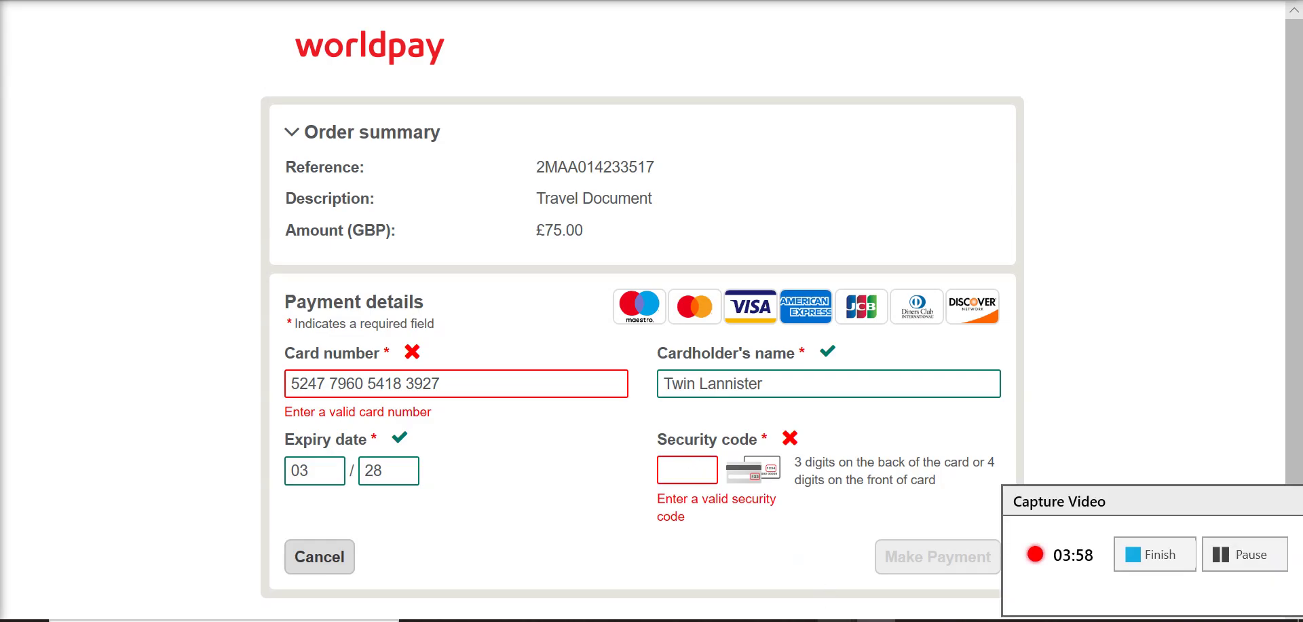
Step: Enter the card's three-digit security code, removing the extra digit
{"action": "mouse_move", "coordinate": [835, 619]}
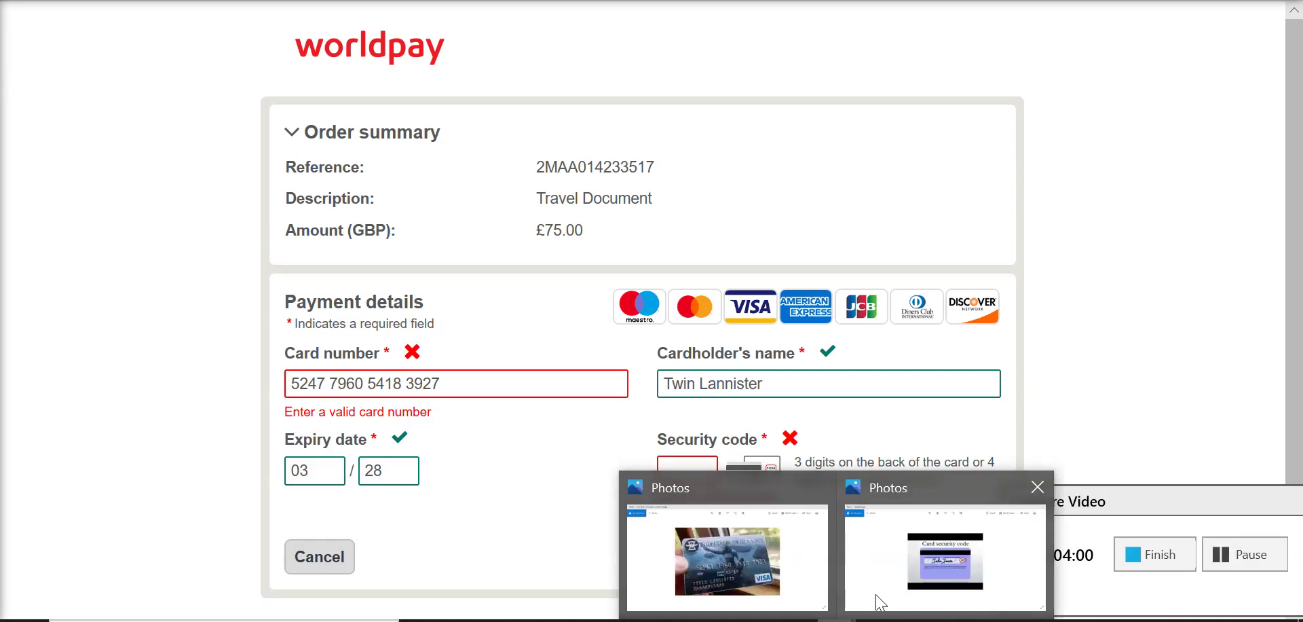
{"action": "left_click", "coordinate": [923, 563]}
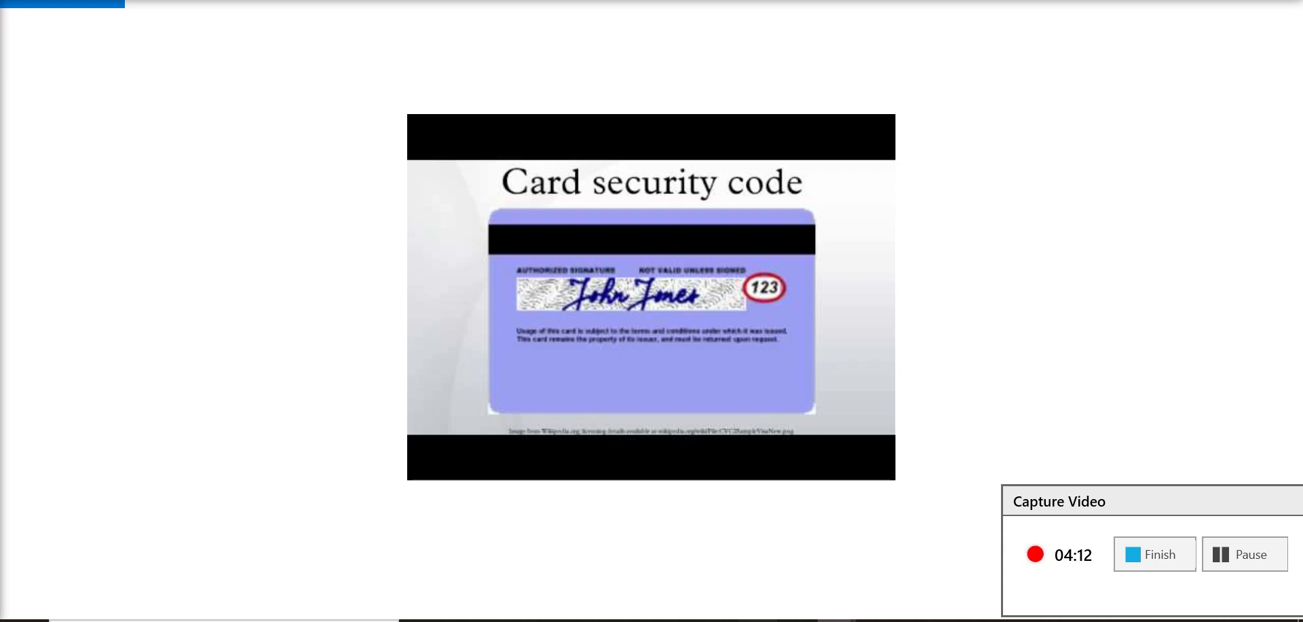
{"action": "left_click", "coordinate": [757, 620]}
{"action": "type", "text": "1234"}
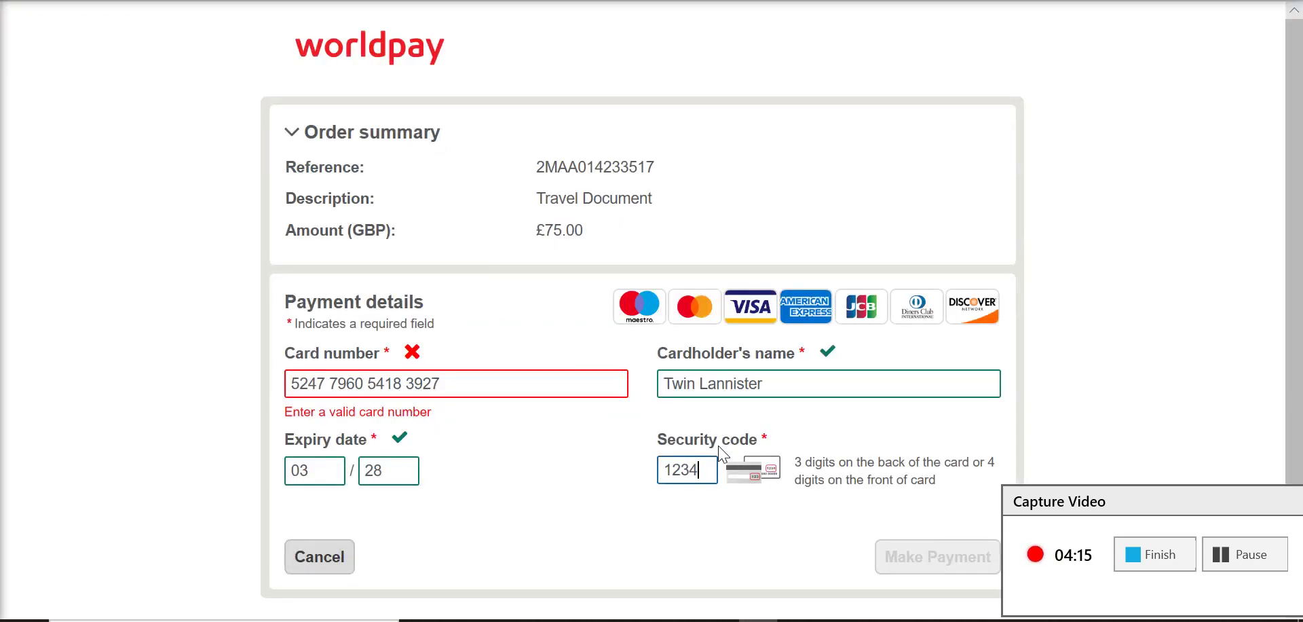
{"action": "key", "text": "BackSpace"}
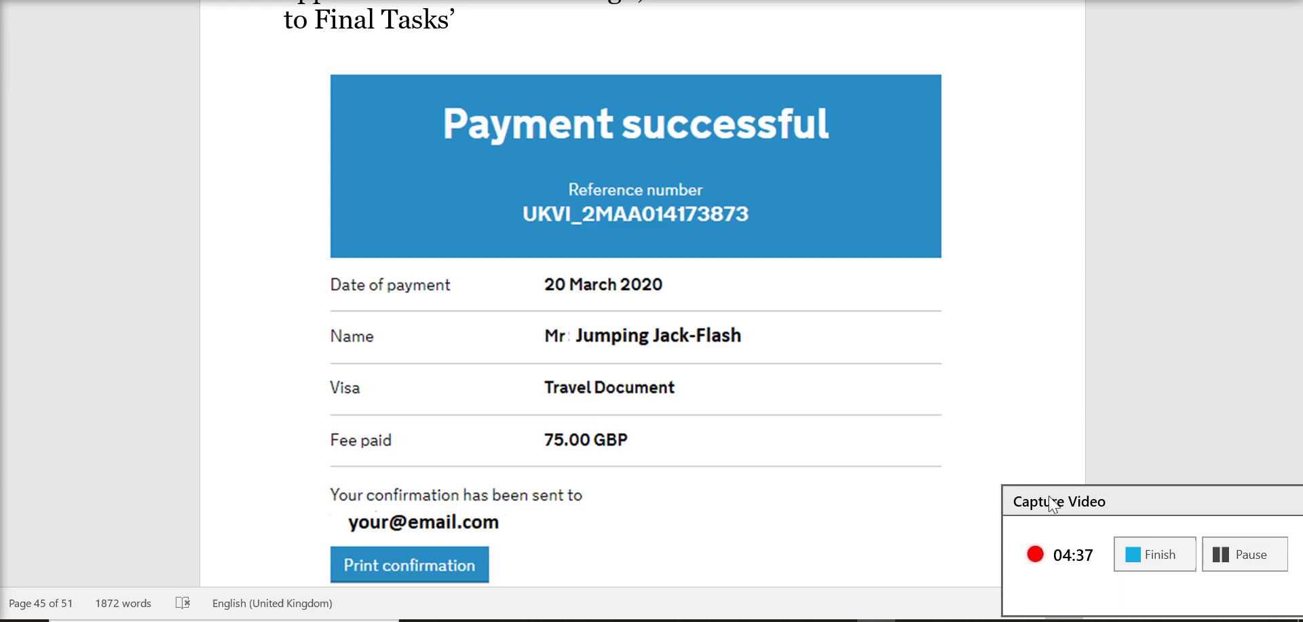
Step: Scroll the Word guide from the Payment successful image to the 'What to do next' instructions on page 45
{"action": "left_click_drag", "start_coordinate": [1054, 504], "coordinate": [1143, 608]}
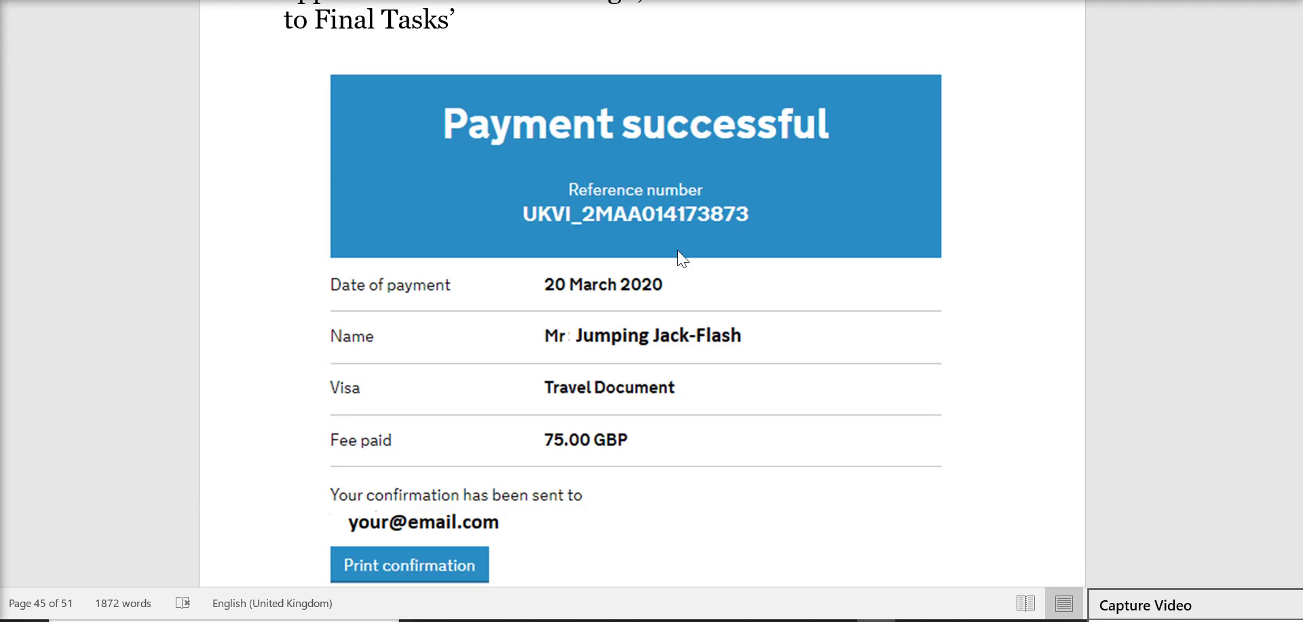
{"action": "scroll", "coordinate": [672, 246], "scroll_direction": "down", "scroll_amount": 3}
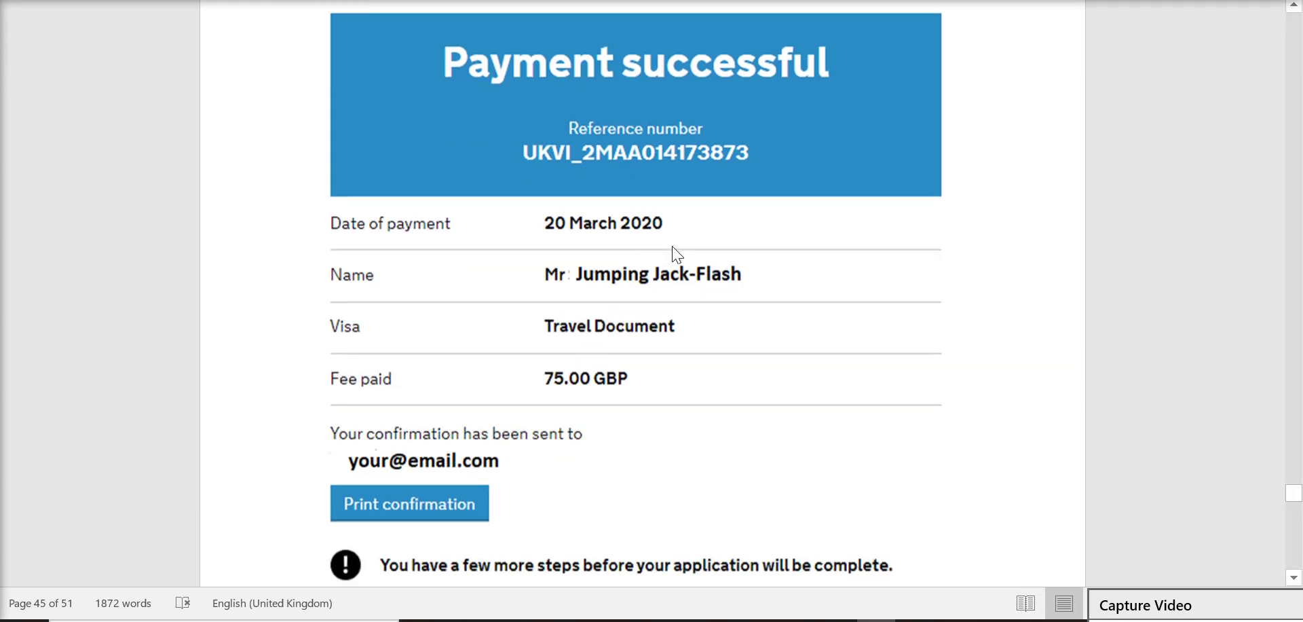
{"action": "scroll", "coordinate": [689, 344], "scroll_direction": "down", "scroll_amount": 2}
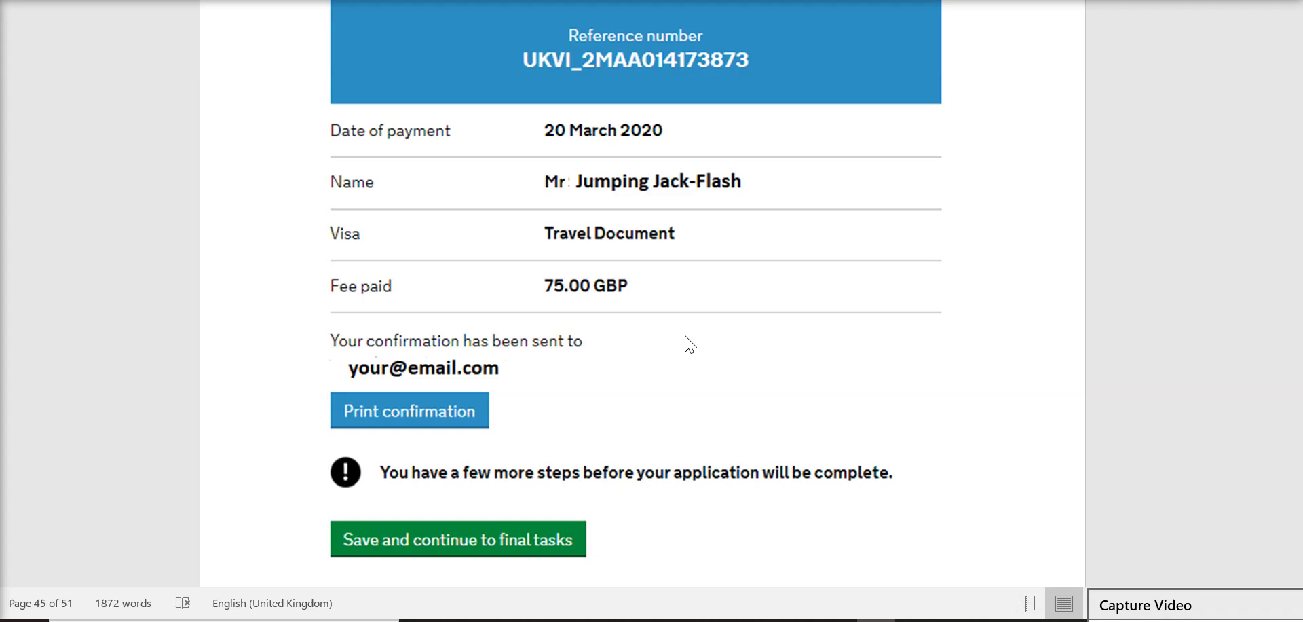
{"action": "scroll", "coordinate": [688, 345], "scroll_direction": "down", "scroll_amount": 1}
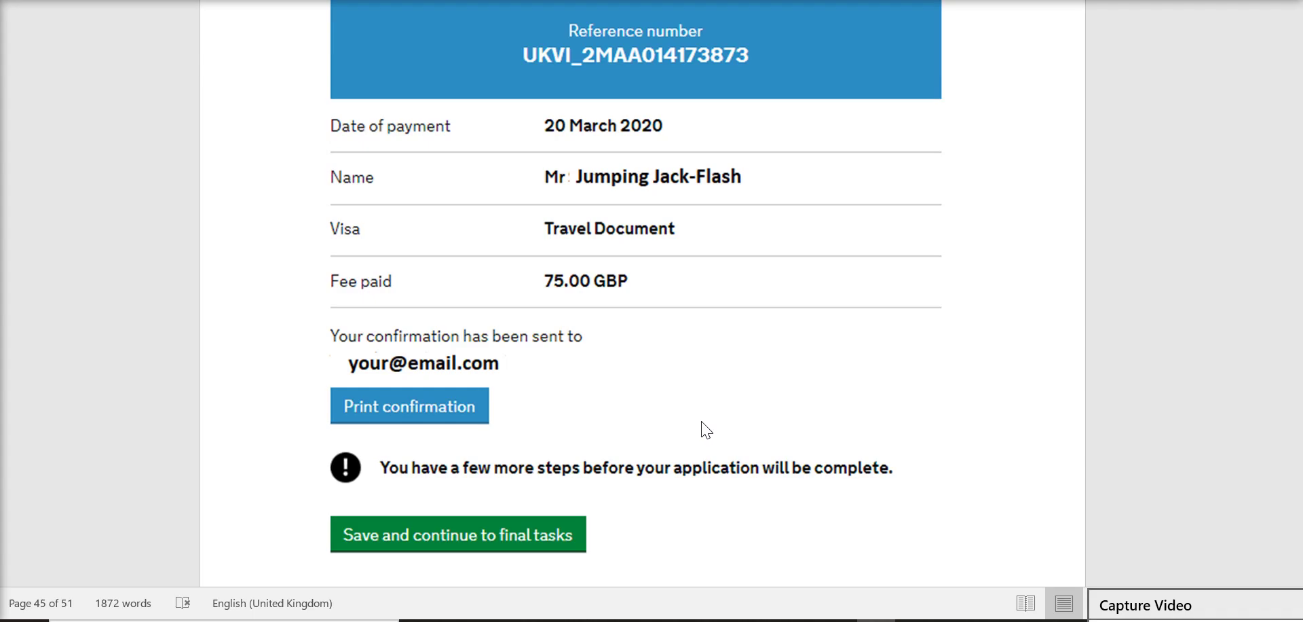
{"action": "scroll", "coordinate": [706, 429], "scroll_direction": "down", "scroll_amount": 1}
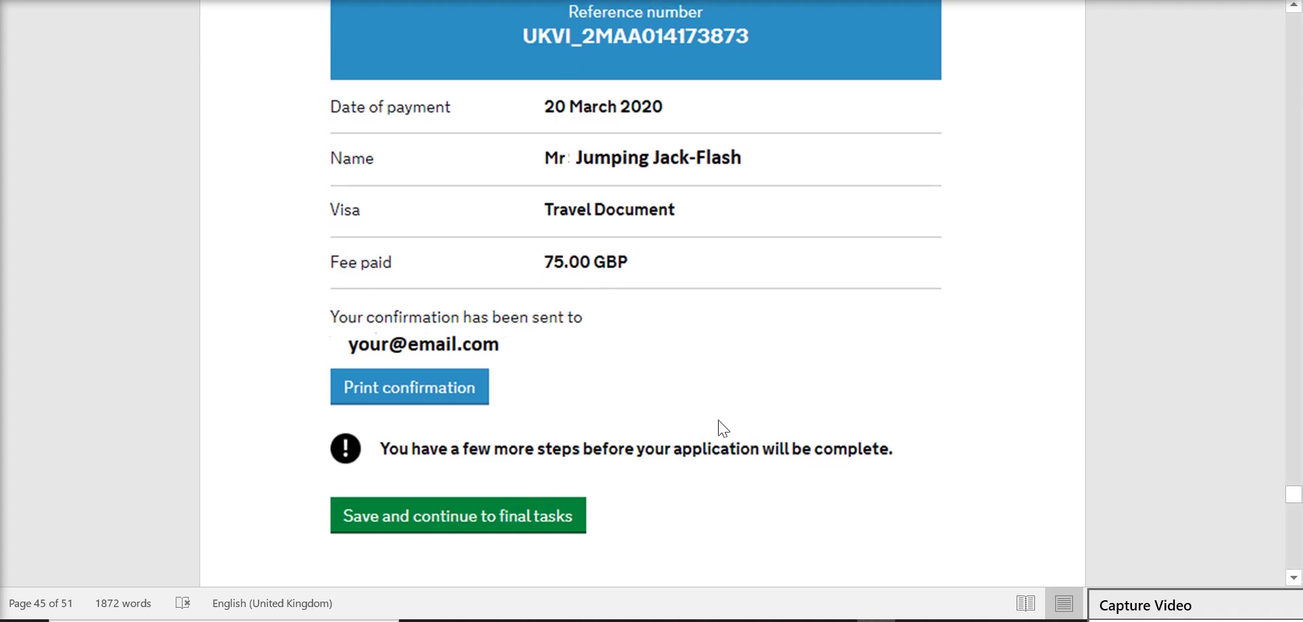
{"action": "scroll", "coordinate": [724, 428], "scroll_direction": "down", "scroll_amount": 10}
{"action": "scroll", "coordinate": [723, 428], "scroll_direction": "down", "scroll_amount": 2}
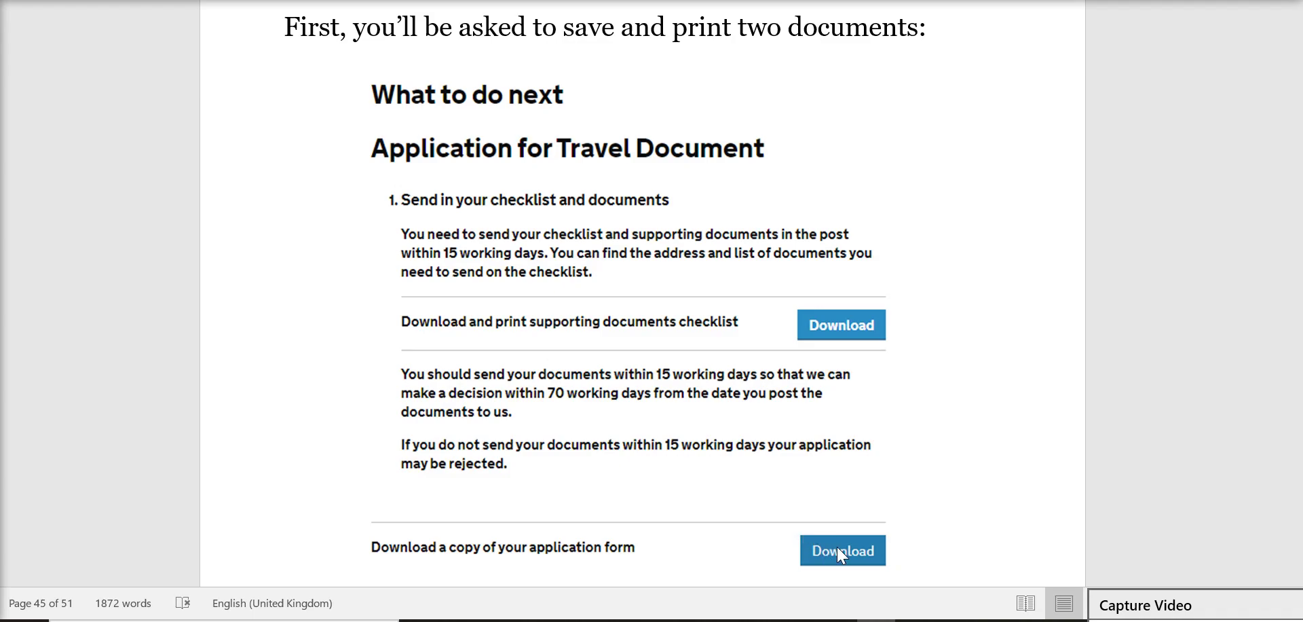
Step: Scroll past the Supporting Documents Checklist to the Section 9 Declaration by Professional Person form
{"action": "scroll", "coordinate": [837, 547], "scroll_direction": "down", "scroll_amount": 5}
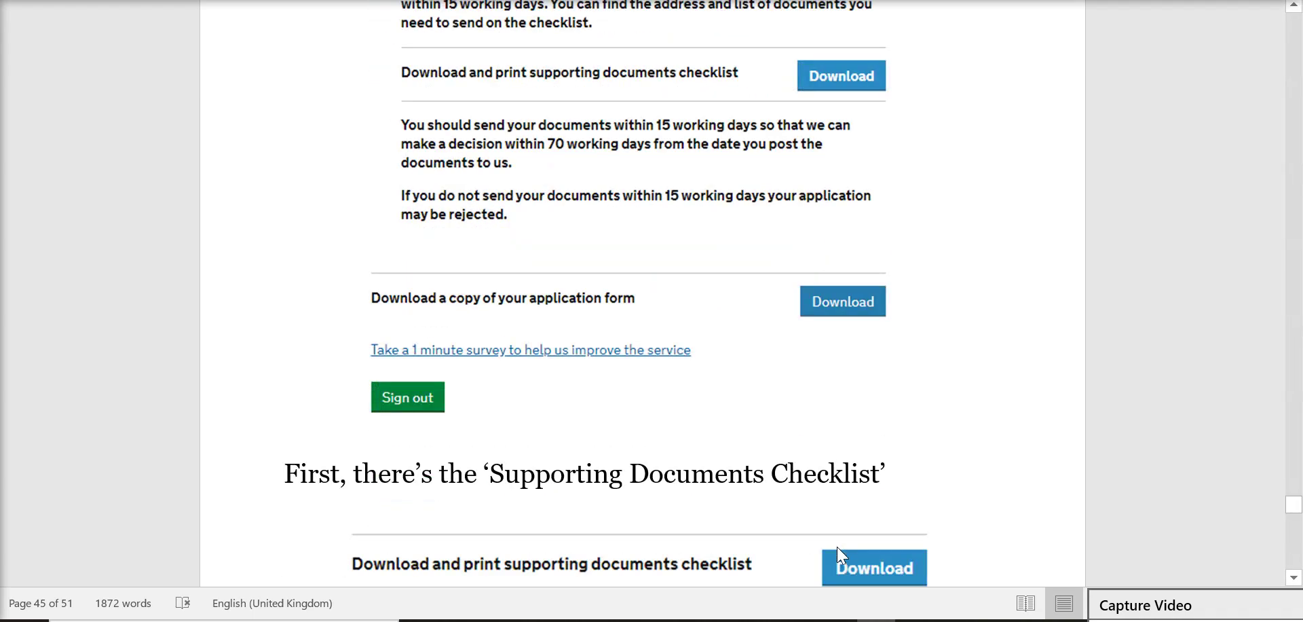
{"action": "scroll", "coordinate": [837, 555], "scroll_direction": "down", "scroll_amount": 1}
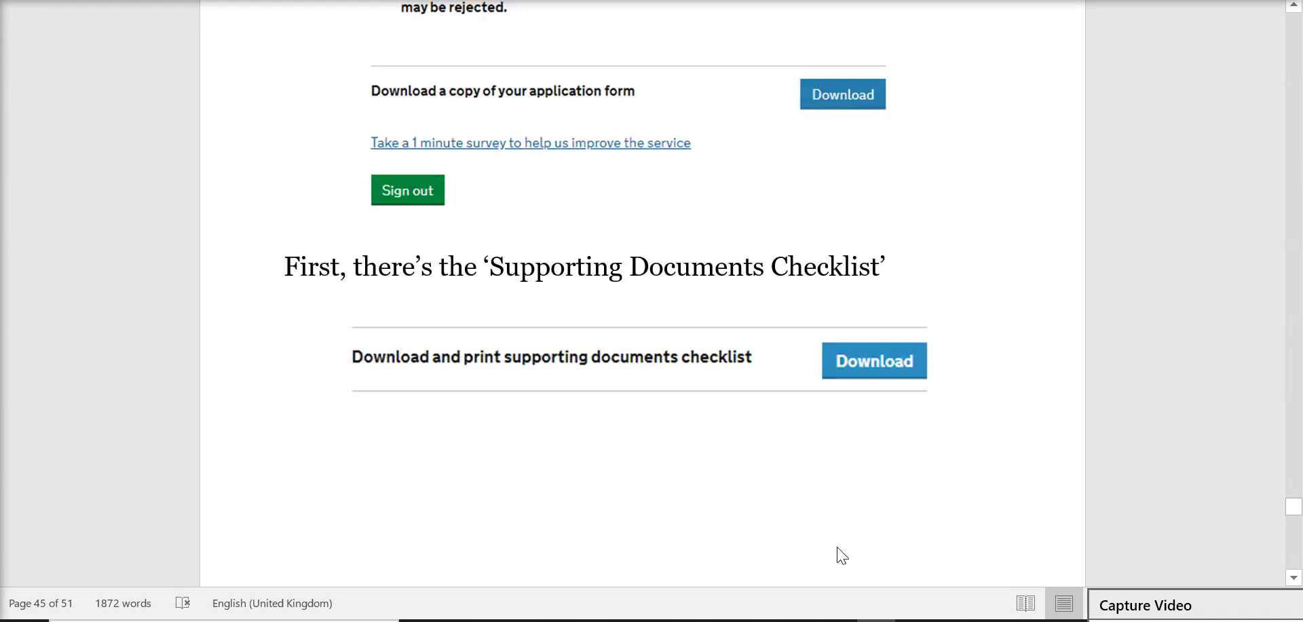
{"action": "scroll", "coordinate": [842, 555], "scroll_direction": "down", "scroll_amount": 2}
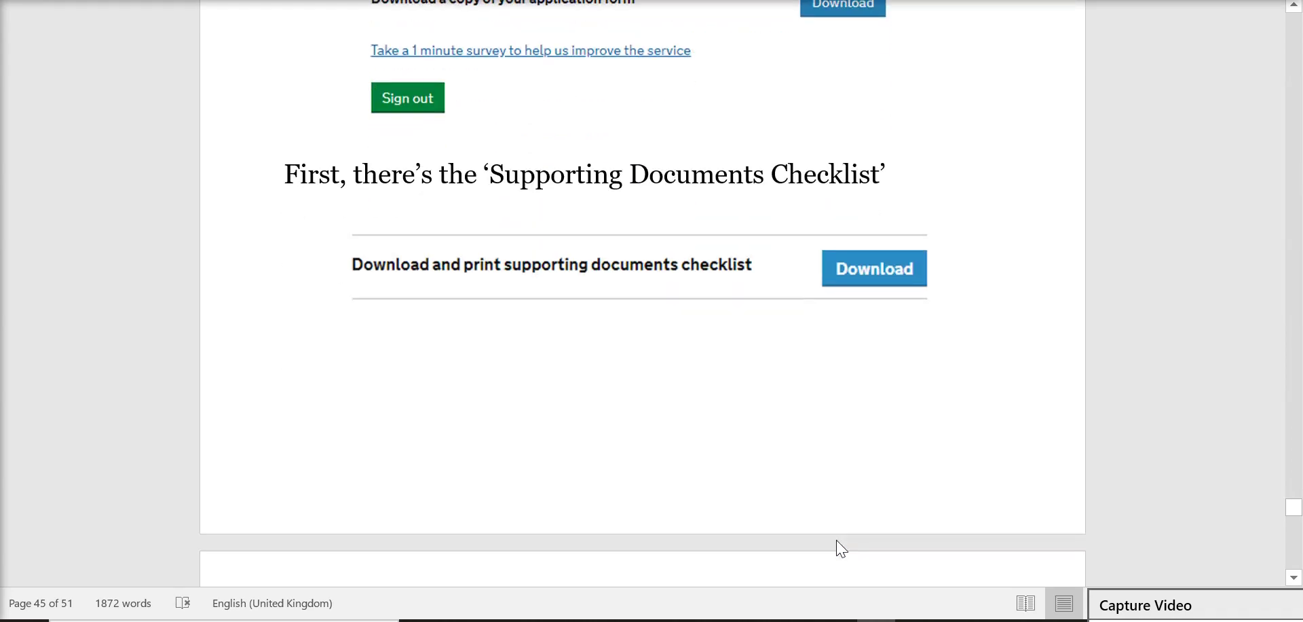
{"action": "scroll", "coordinate": [787, 380], "scroll_direction": "down", "scroll_amount": 9}
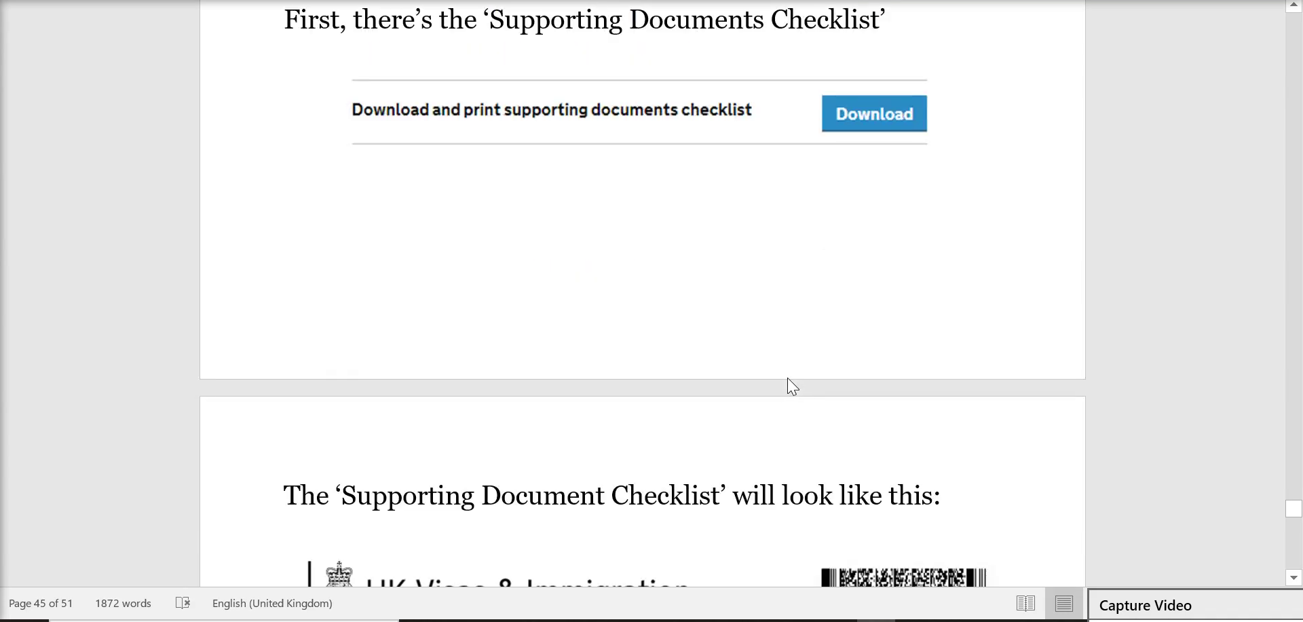
{"action": "scroll", "coordinate": [792, 386], "scroll_direction": "down", "scroll_amount": 3}
{"action": "scroll", "coordinate": [792, 386], "scroll_direction": "up", "scroll_amount": 1}
{"action": "scroll", "coordinate": [792, 387], "scroll_direction": "down", "scroll_amount": 2}
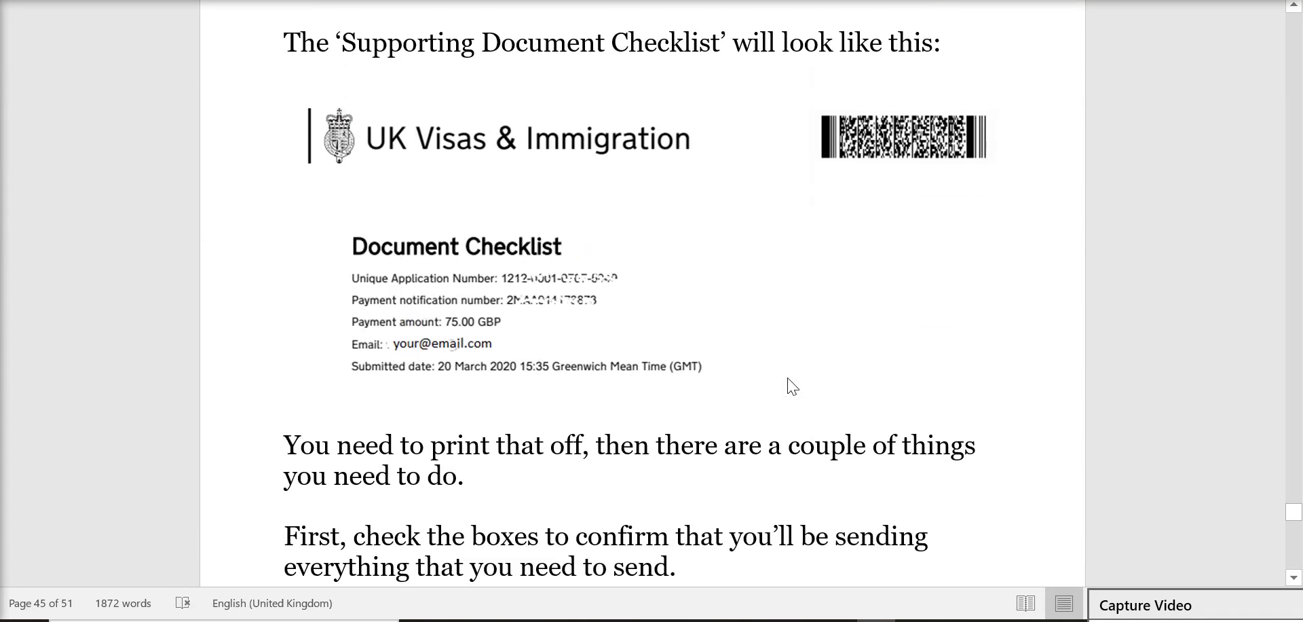
{"action": "scroll", "coordinate": [790, 386], "scroll_direction": "down", "scroll_amount": 6}
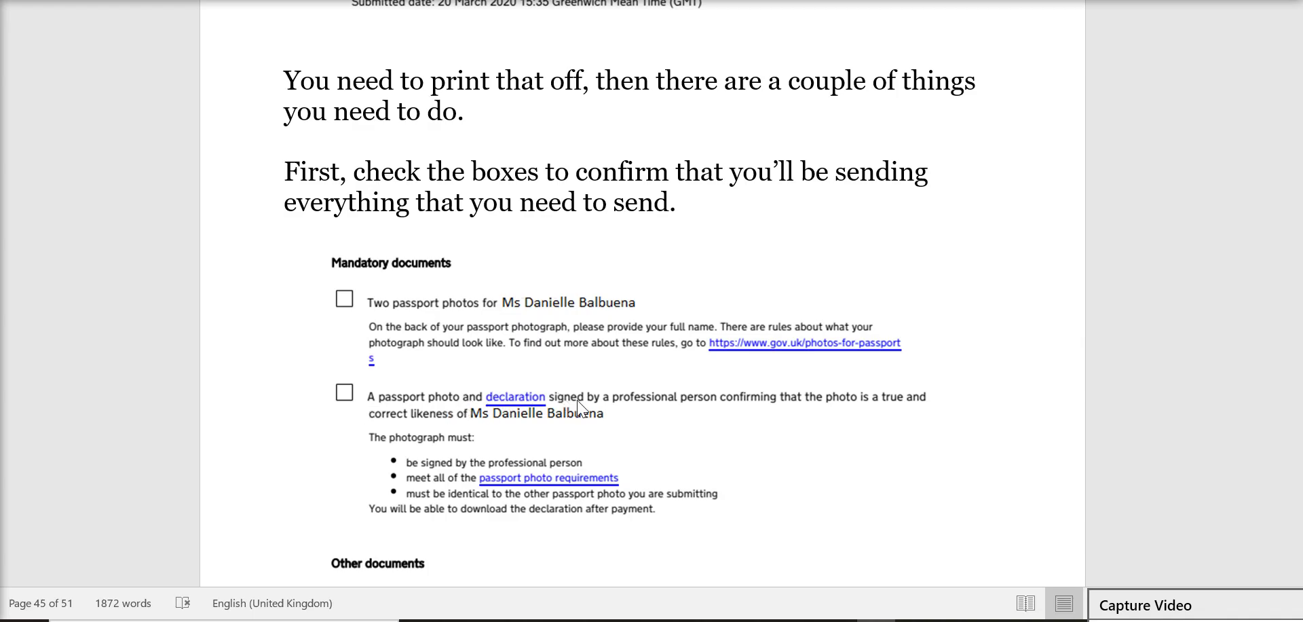
{"action": "scroll", "coordinate": [580, 407], "scroll_direction": "down", "scroll_amount": 15}
{"action": "scroll", "coordinate": [584, 408], "scroll_direction": "down", "scroll_amount": 10}
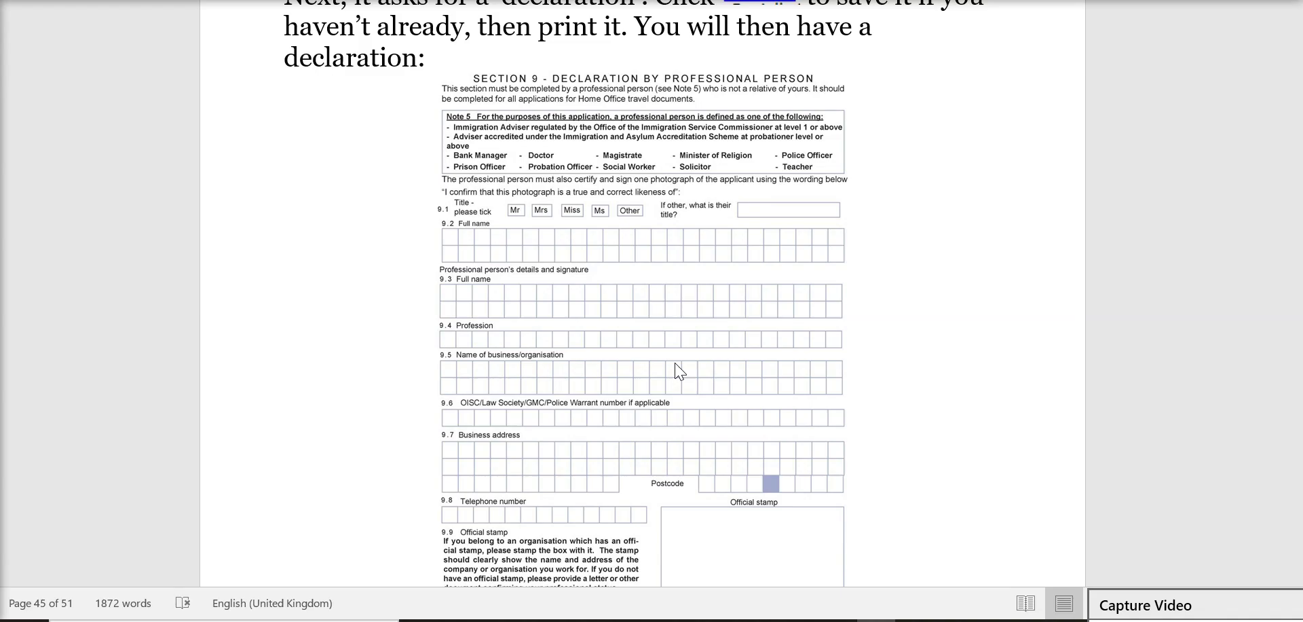
Step: Scroll the Word guide past the Doctor, Solicitor and Teacher examples to the 'Signature Required' checklist step
{"action": "scroll", "coordinate": [679, 372], "scroll_direction": "down", "scroll_amount": 1}
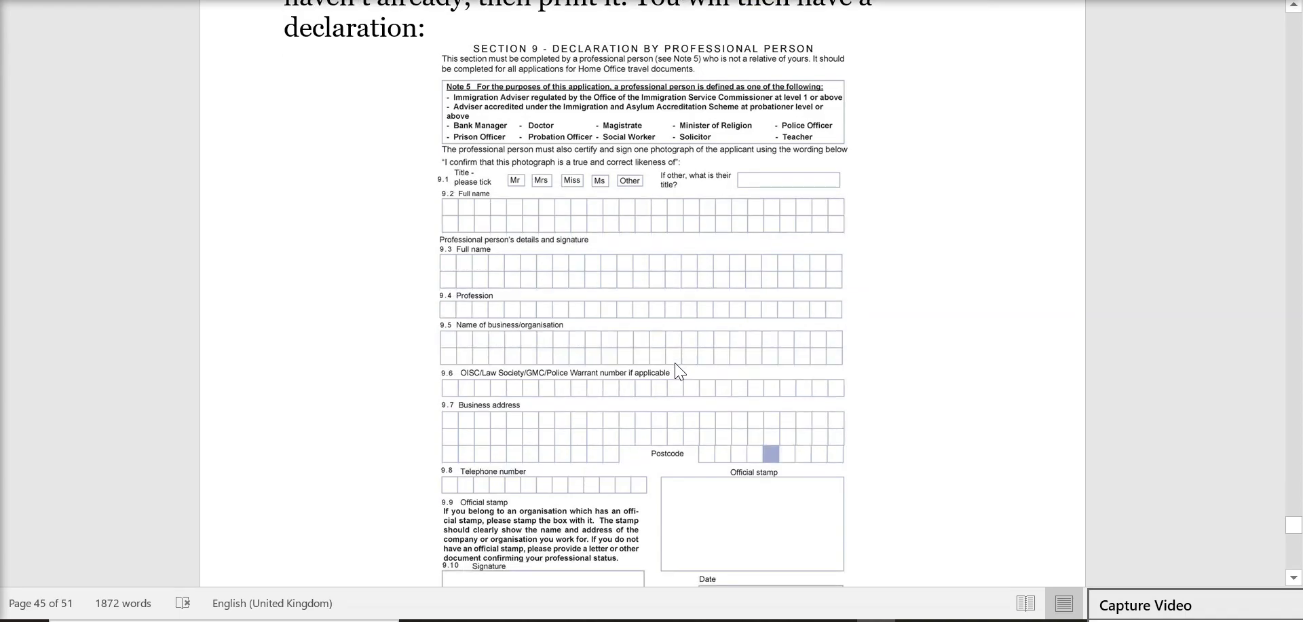
{"action": "scroll", "coordinate": [680, 372], "scroll_direction": "down", "scroll_amount": 12}
{"action": "scroll", "coordinate": [680, 371], "scroll_direction": "down", "scroll_amount": 10}
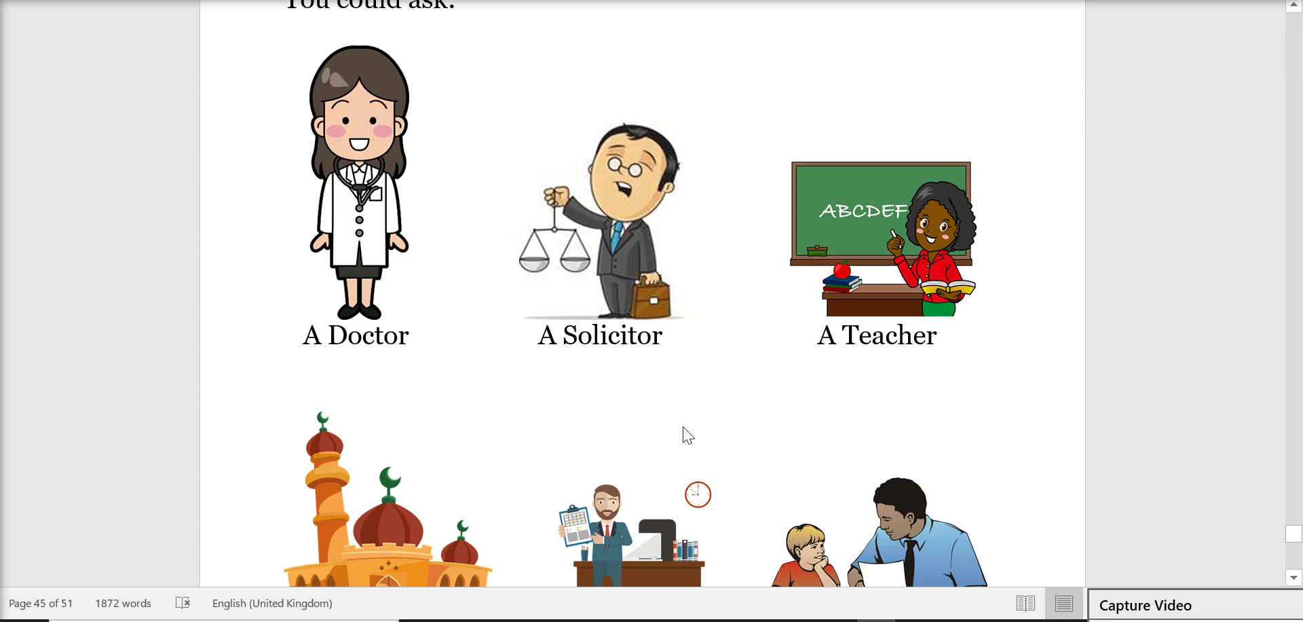
{"action": "scroll", "coordinate": [687, 435], "scroll_direction": "down", "scroll_amount": 3}
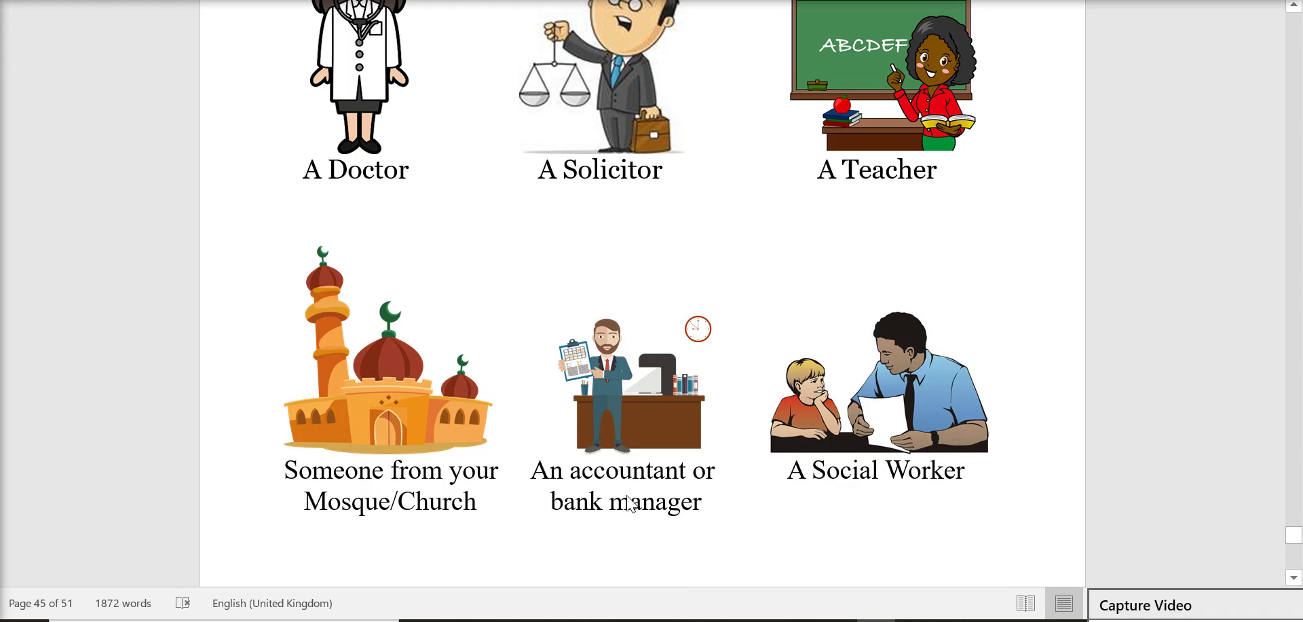
{"action": "scroll", "coordinate": [792, 482], "scroll_direction": "down", "scroll_amount": 3}
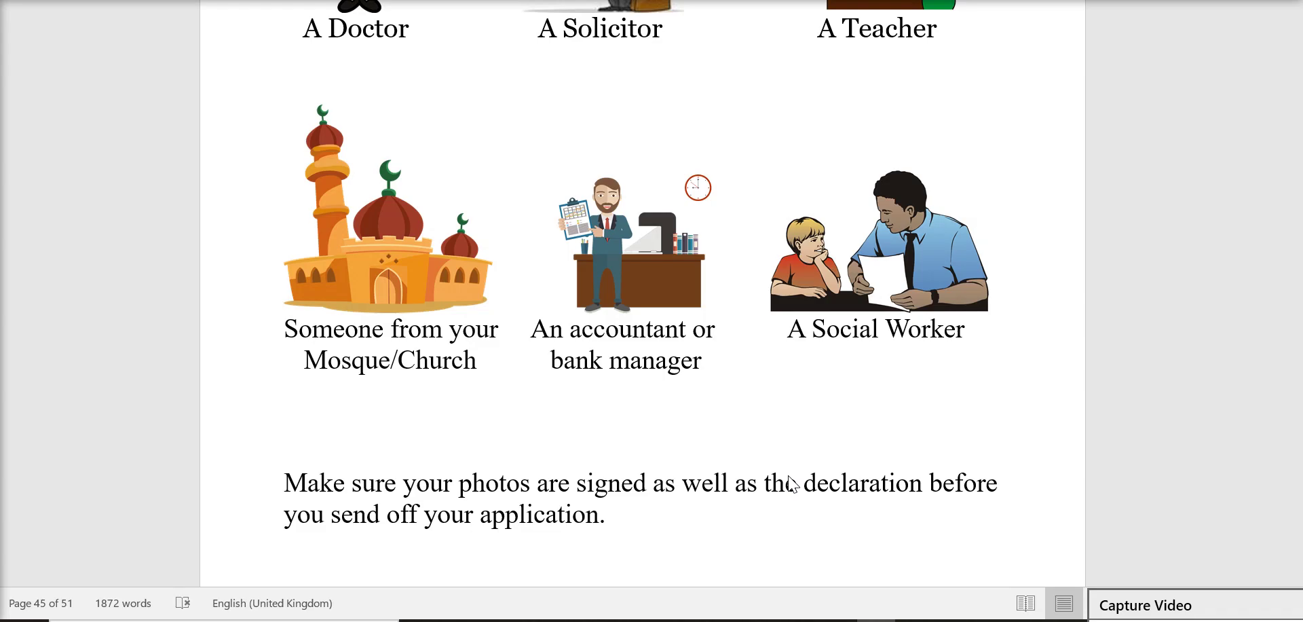
{"action": "scroll", "coordinate": [791, 483], "scroll_direction": "down", "scroll_amount": 10}
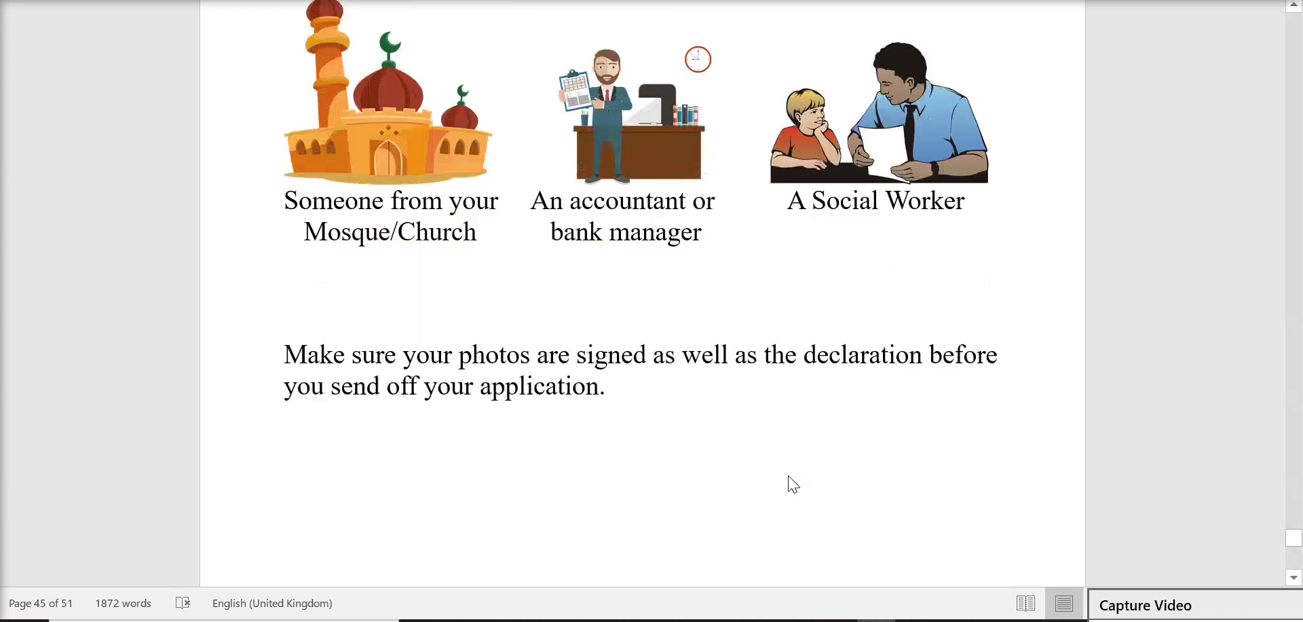
{"action": "scroll", "coordinate": [790, 482], "scroll_direction": "down", "scroll_amount": 3}
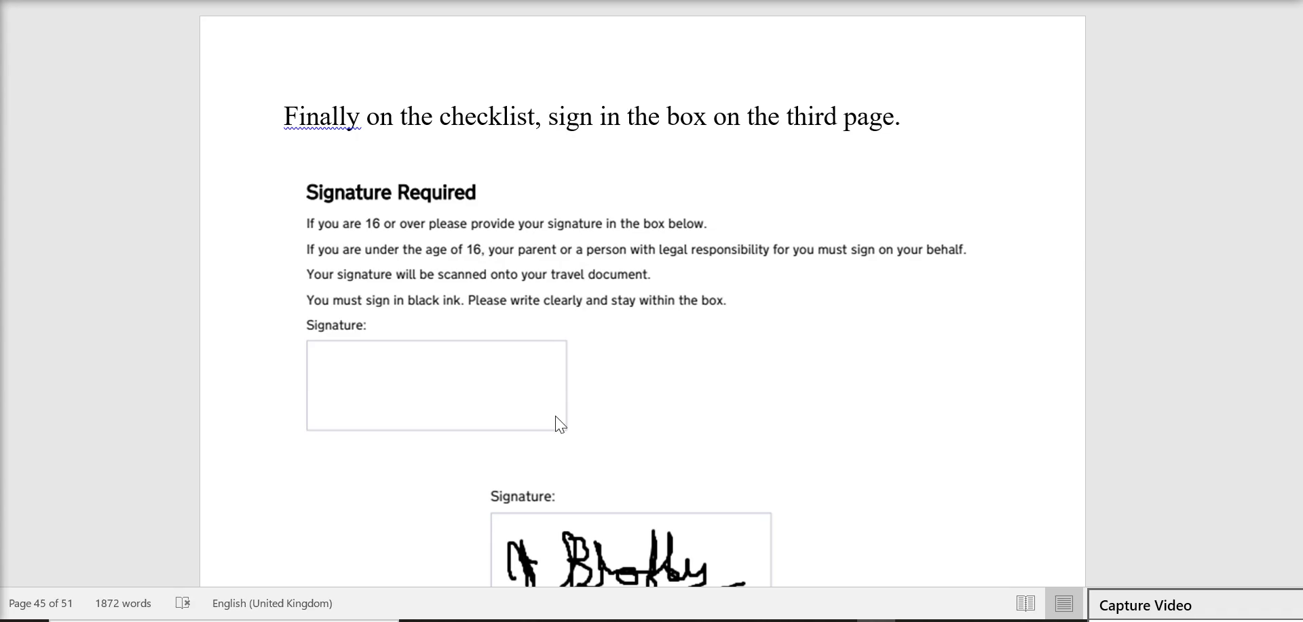
Step: Scroll through page 35 to the application form copy and the recorded-delivery postal address for UK Visas and Immigration
{"action": "scroll", "coordinate": [558, 424], "scroll_direction": "down", "scroll_amount": 2}
{"action": "scroll", "coordinate": [704, 389], "scroll_direction": "down", "scroll_amount": 10}
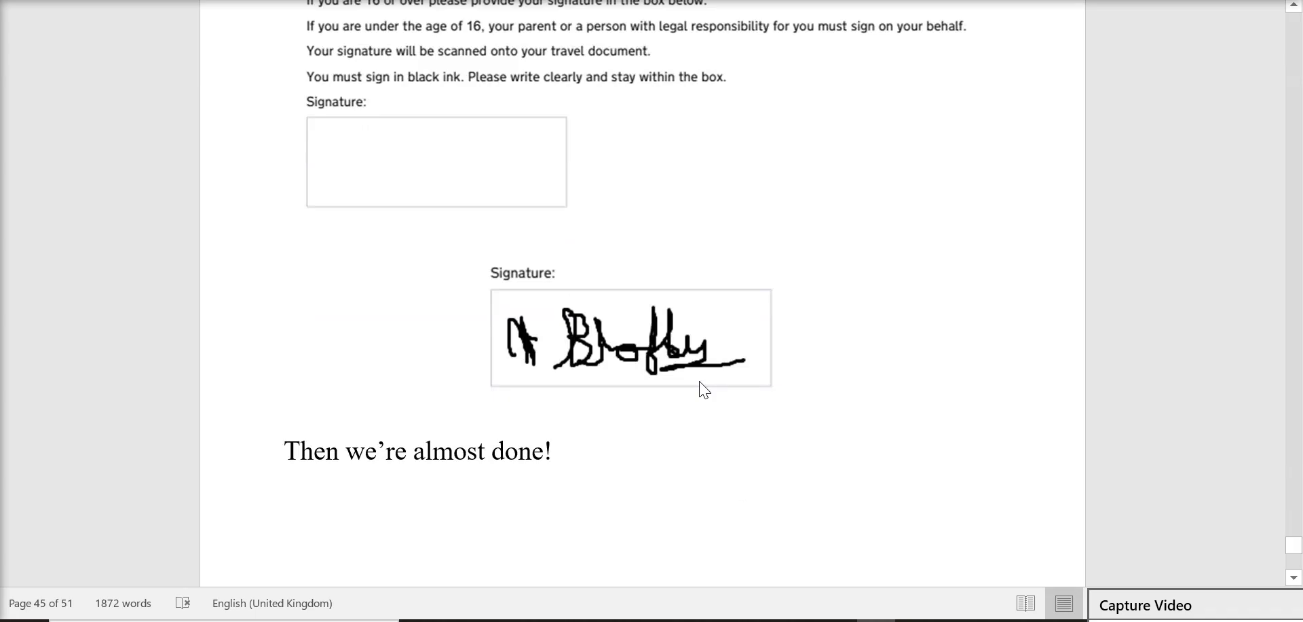
{"action": "scroll", "coordinate": [704, 389], "scroll_direction": "down", "scroll_amount": 9}
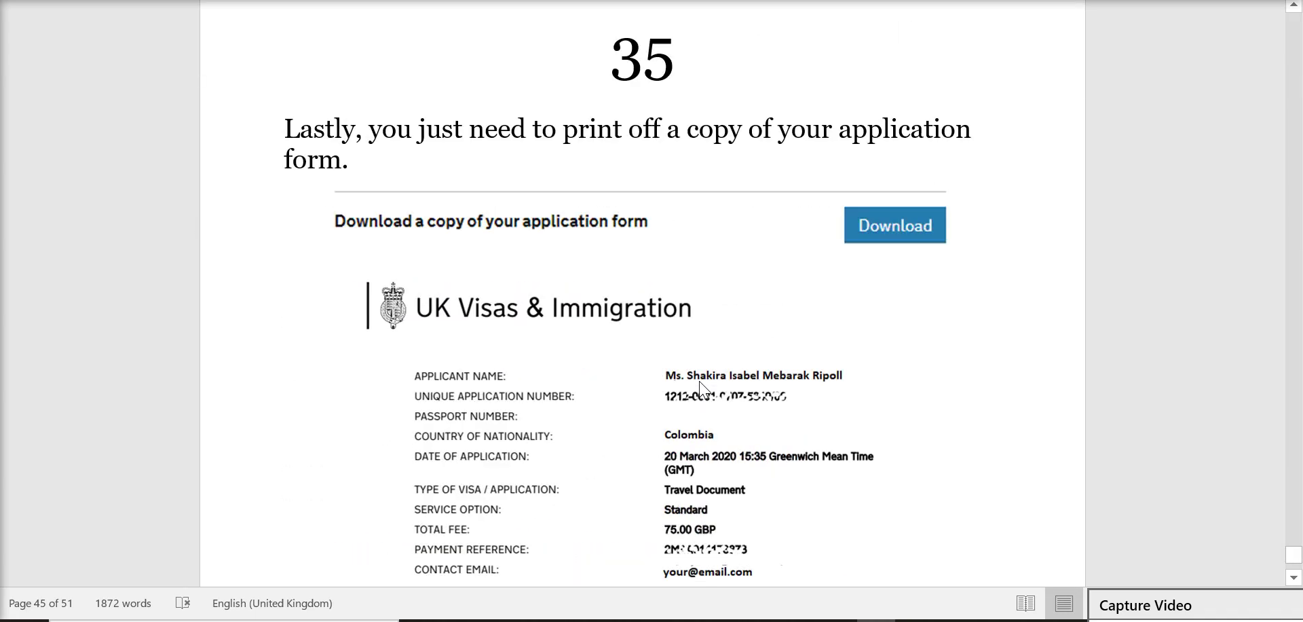
{"action": "scroll", "coordinate": [703, 389], "scroll_direction": "down", "scroll_amount": 1}
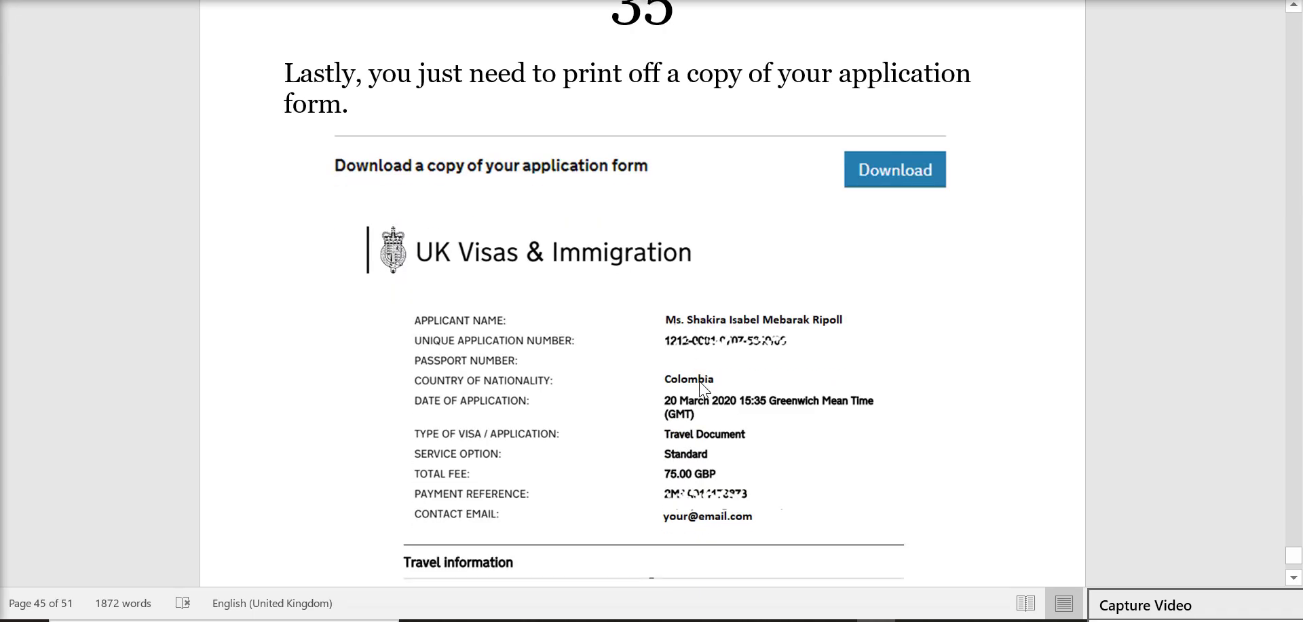
{"action": "scroll", "coordinate": [704, 389], "scroll_direction": "down", "scroll_amount": 2}
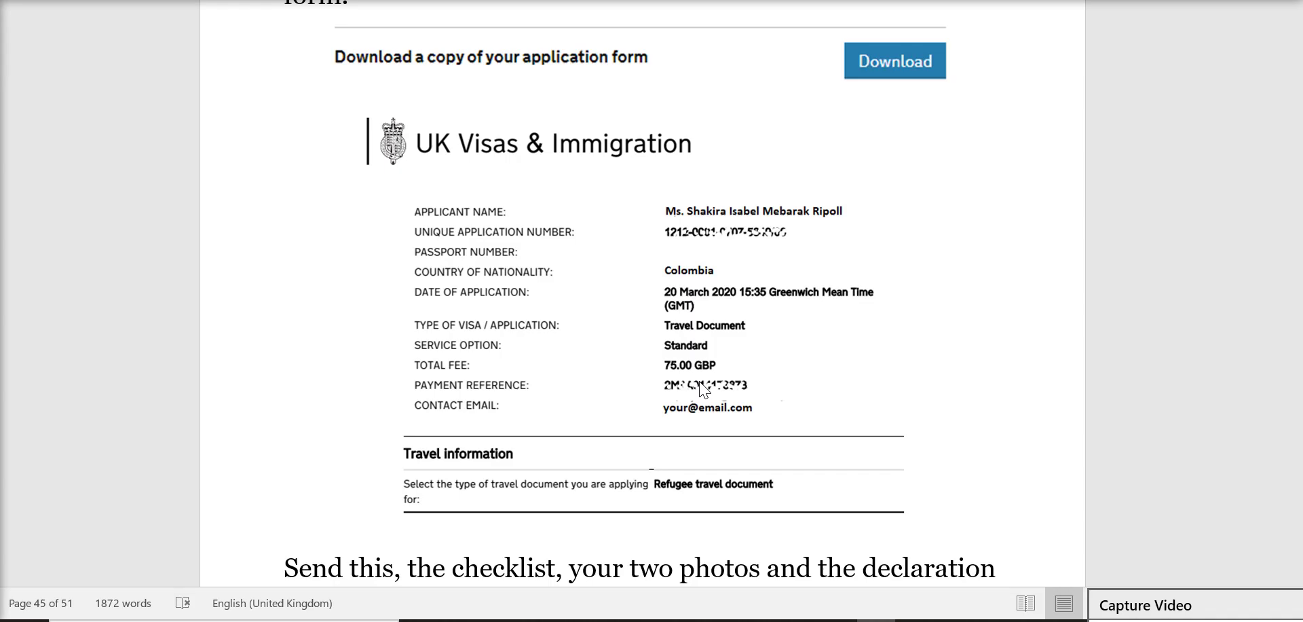
{"action": "scroll", "coordinate": [704, 388], "scroll_direction": "down", "scroll_amount": 5}
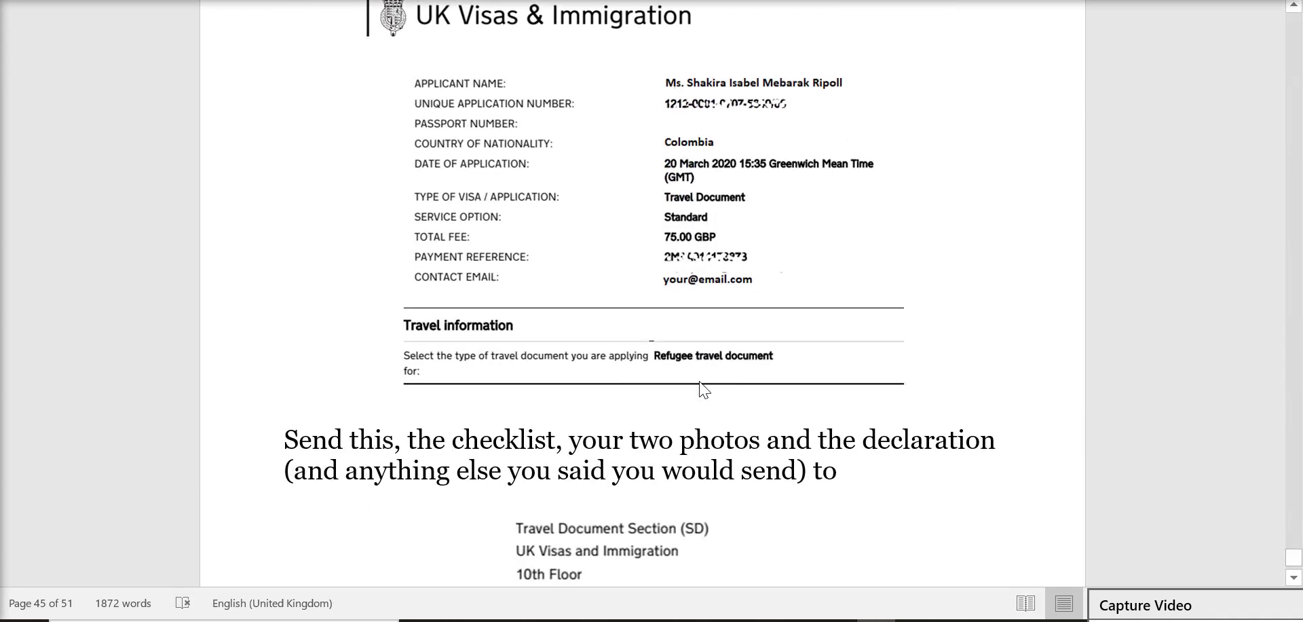
{"action": "scroll", "coordinate": [703, 388], "scroll_direction": "down", "scroll_amount": 2}
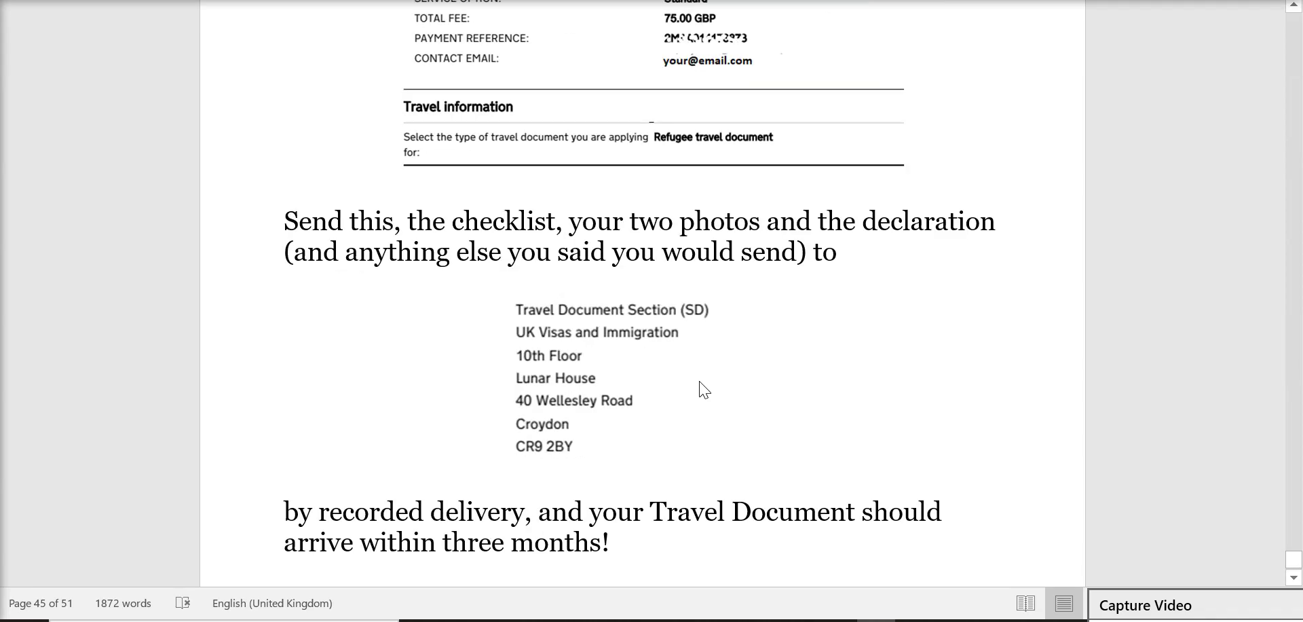